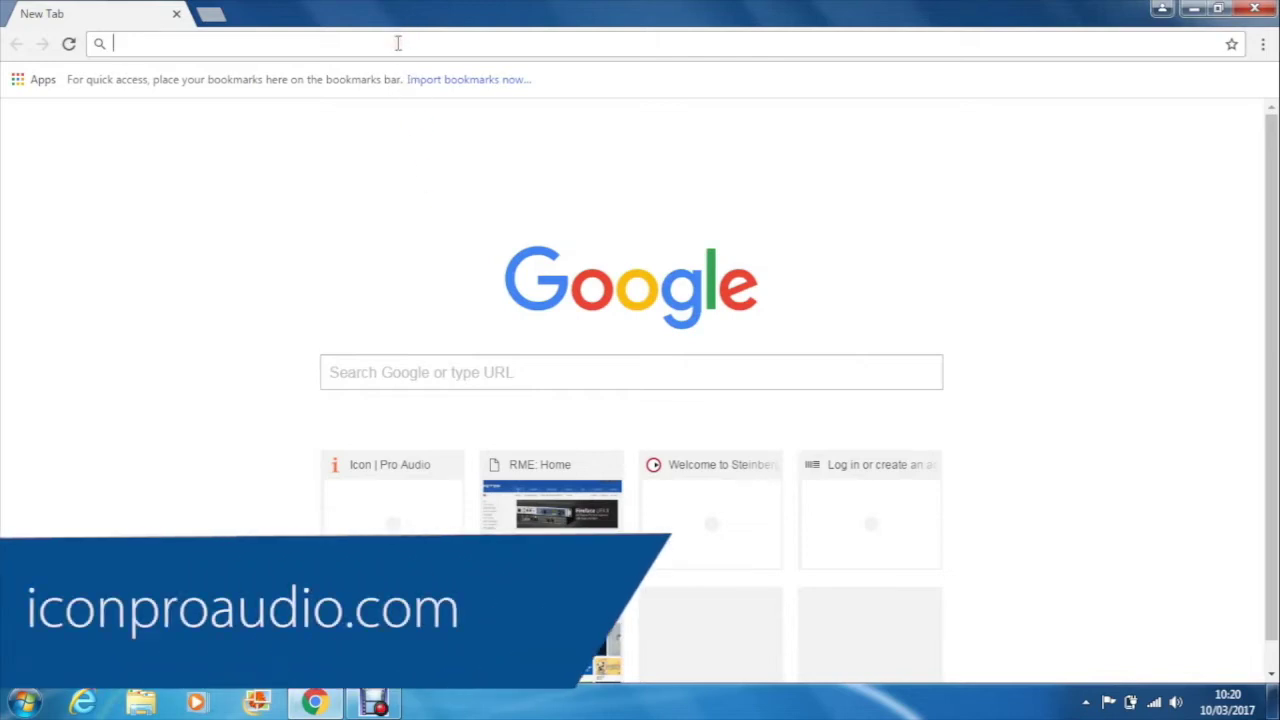
Load iconproaudio.com and browse the support Downloads page to the Control Surfaces articles.
{"action": "type", "text": "iconproaudio.com"}
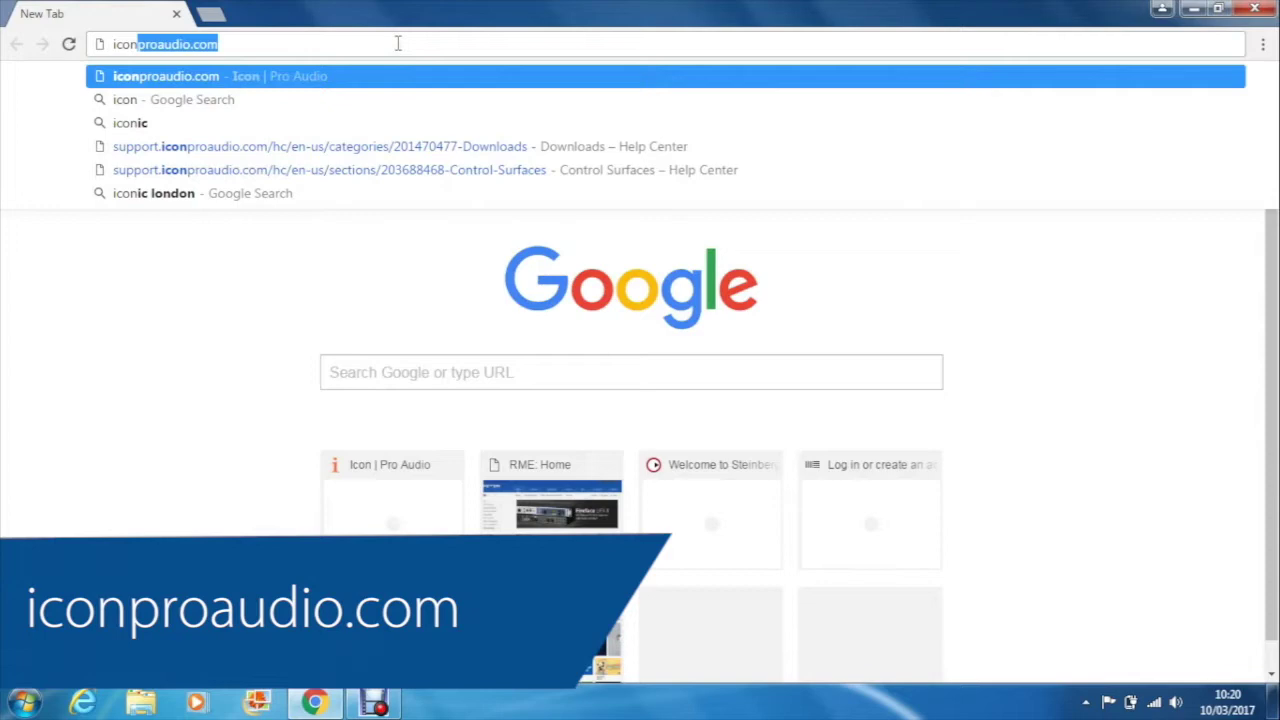
{"action": "key", "text": "Right"}
{"action": "key", "text": "Return"}
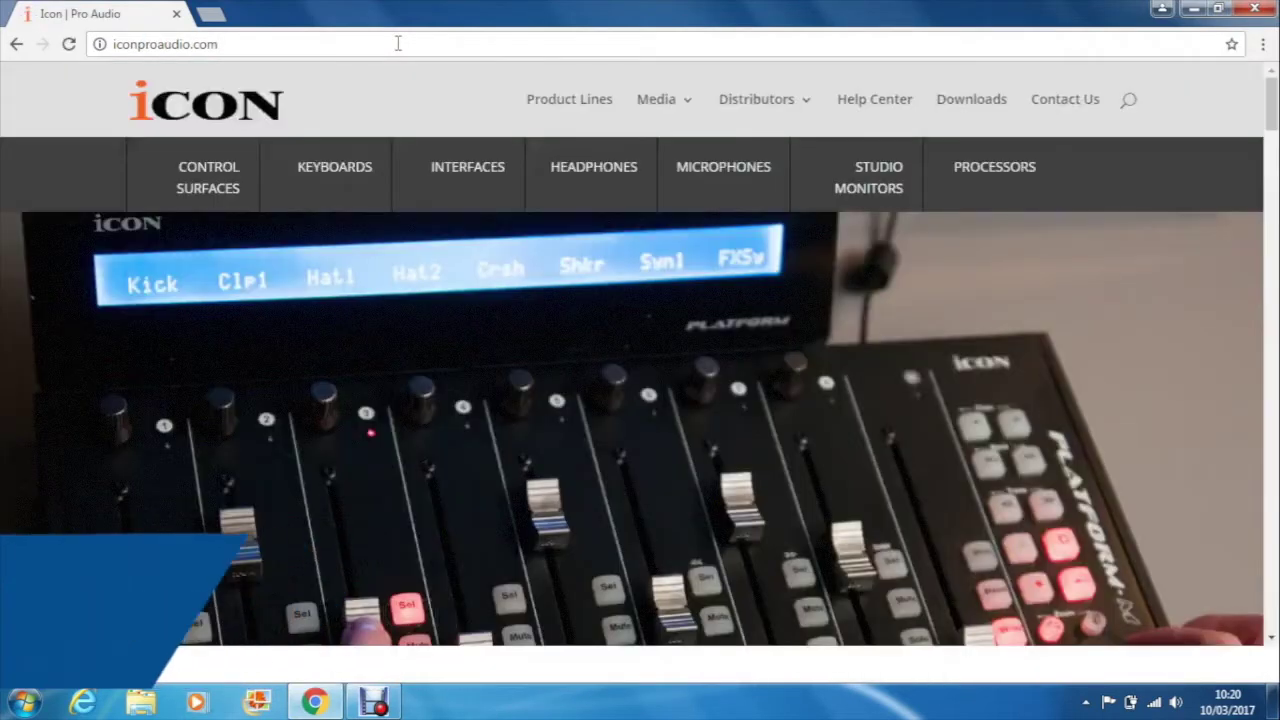
{"action": "left_click", "coordinate": [955, 104]}
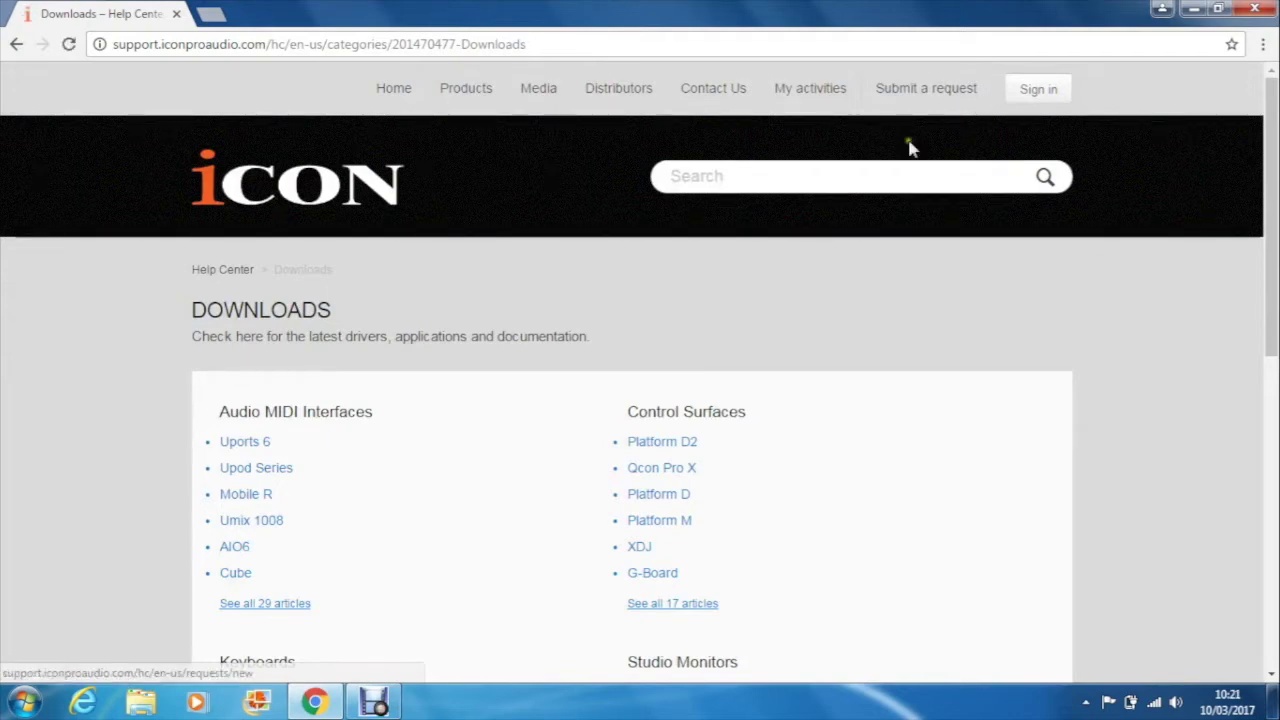
{"action": "left_click", "coordinate": [660, 605]}
{"action": "scroll", "coordinate": [397, 483], "scroll_direction": "down", "scroll_amount": 2}
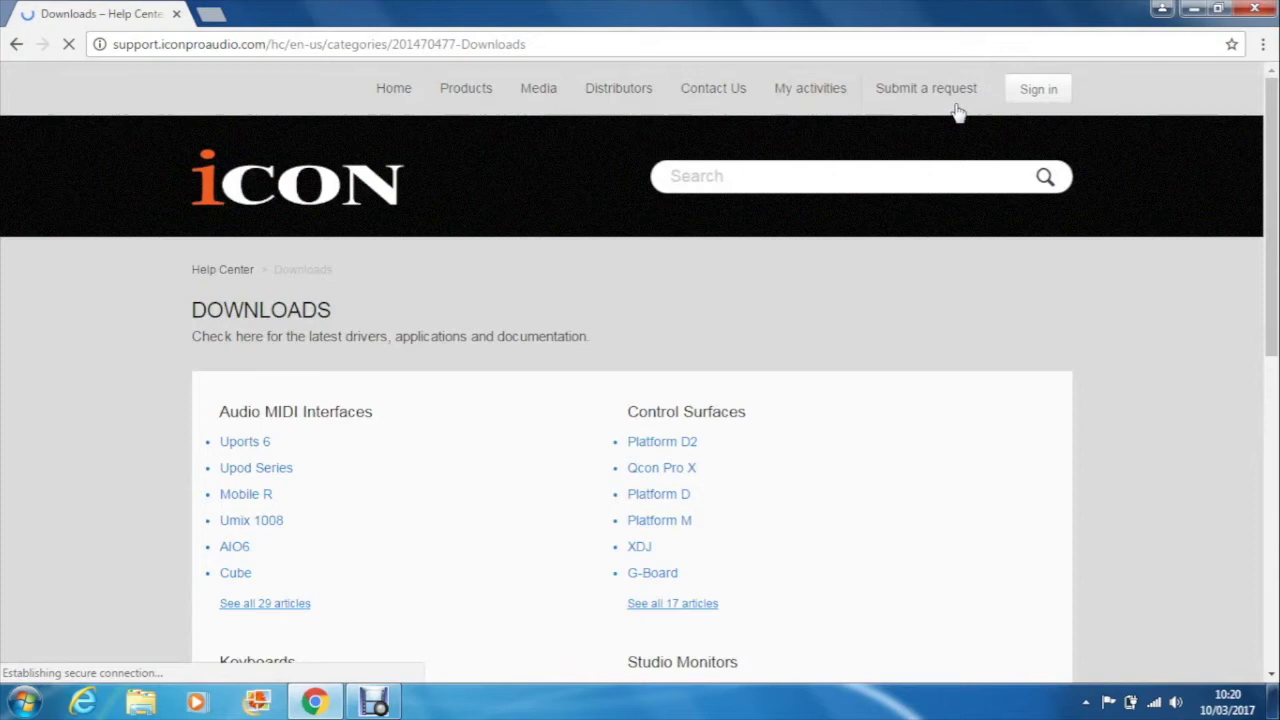
From the Qcon Pro X article, download 'Qcon Pro X iMap V1.02(Windows)' and 'QCon Pro X Firmware V1.09'.
{"action": "left_click", "coordinate": [679, 478]}
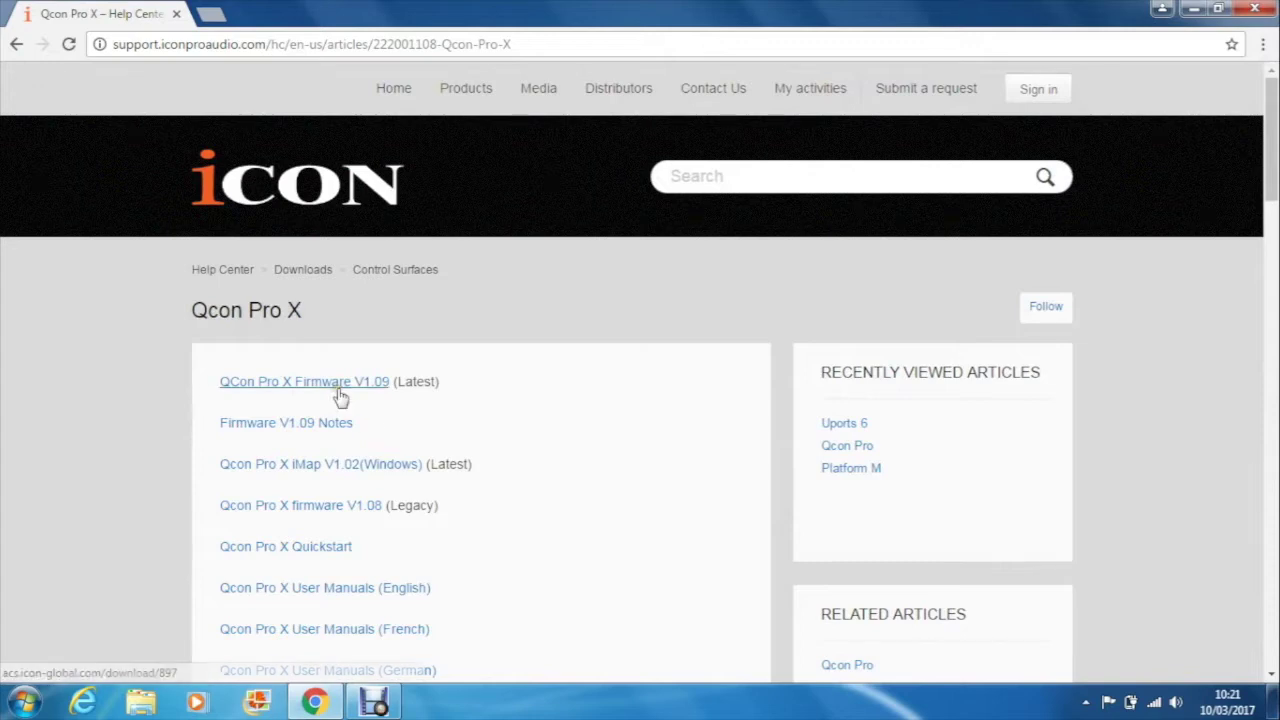
{"action": "left_click", "coordinate": [306, 468]}
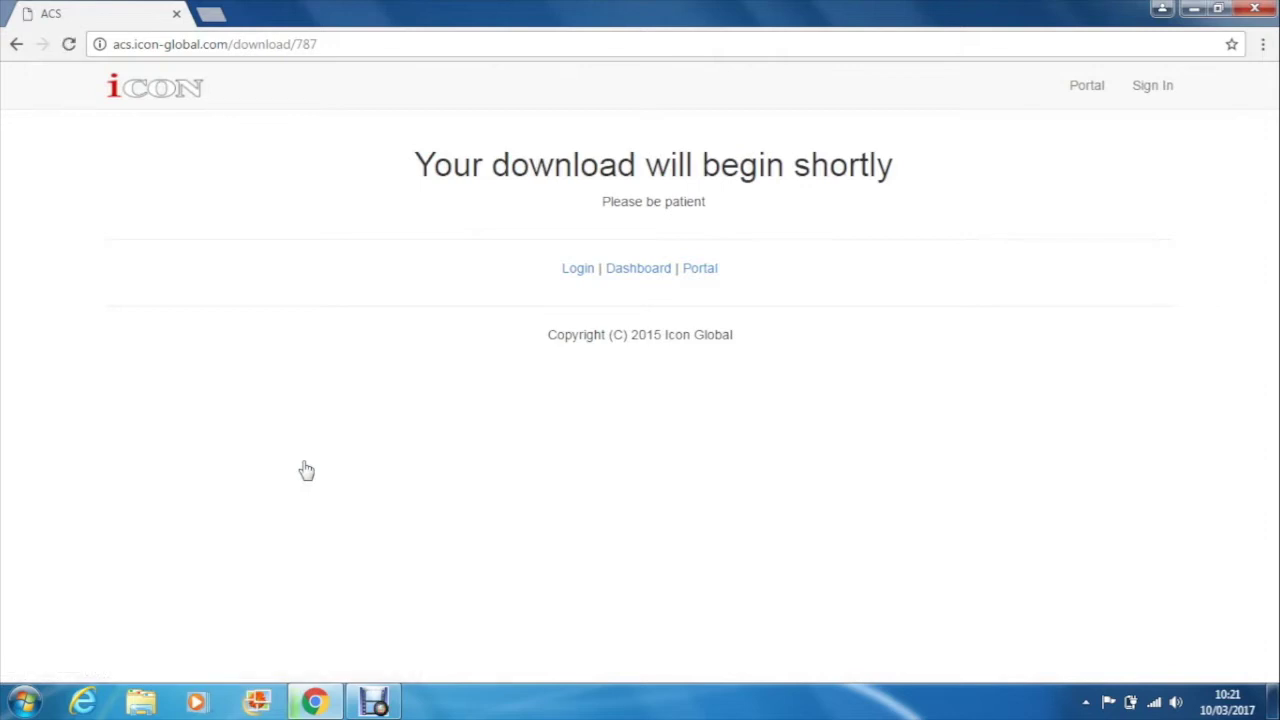
{"action": "left_click", "coordinate": [17, 45]}
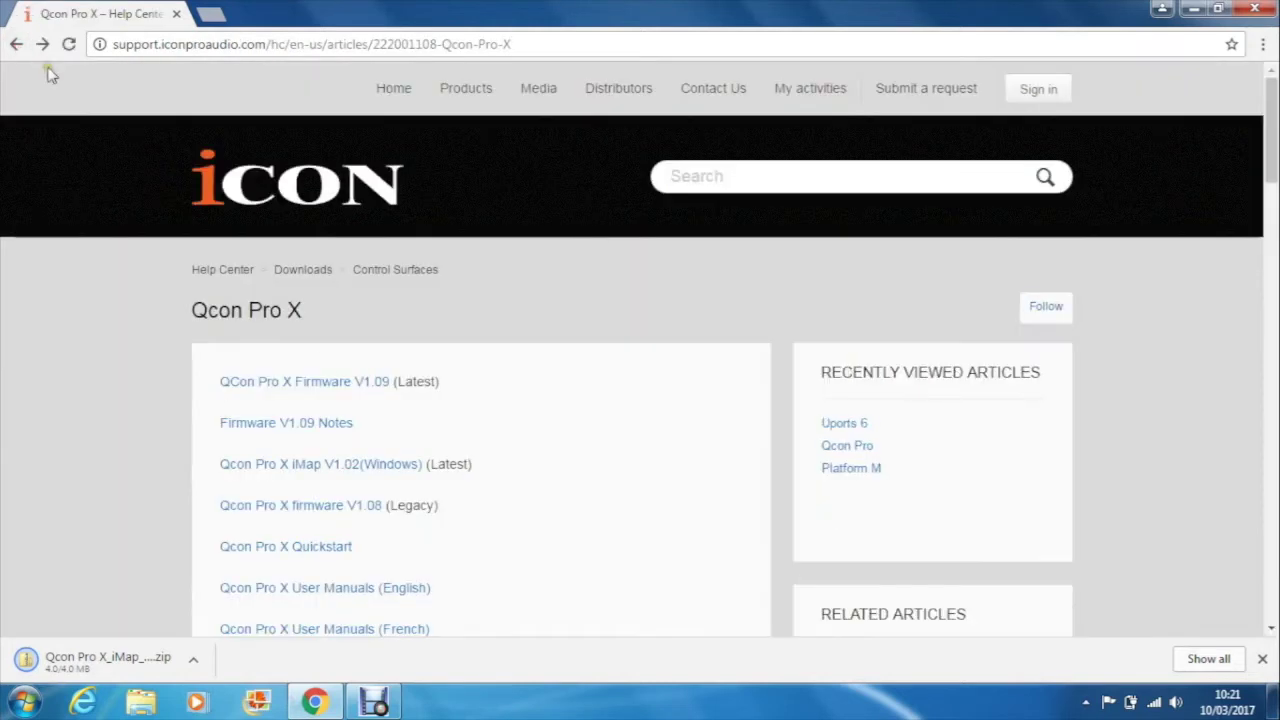
{"action": "left_click", "coordinate": [305, 383]}
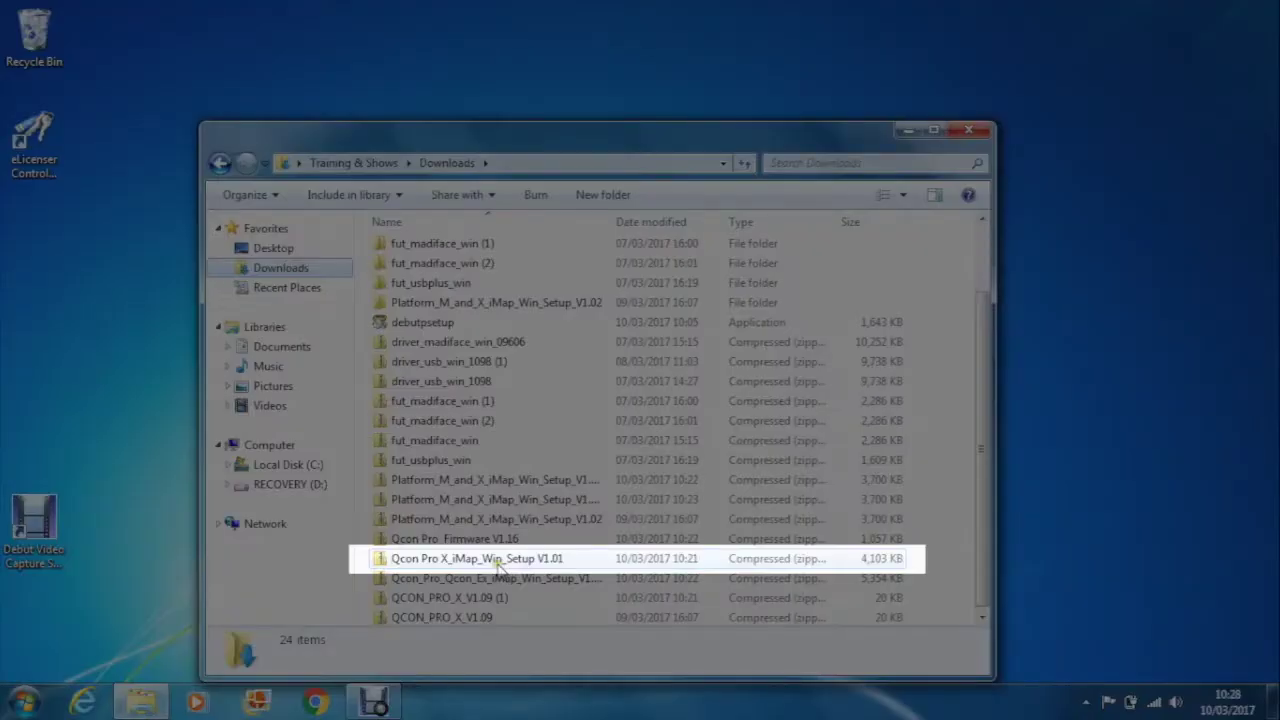
Extract the downloaded iMap setup zip into its suggested folder.
{"action": "left_click", "coordinate": [494, 563]}
{"action": "right_click", "coordinate": [494, 563]}
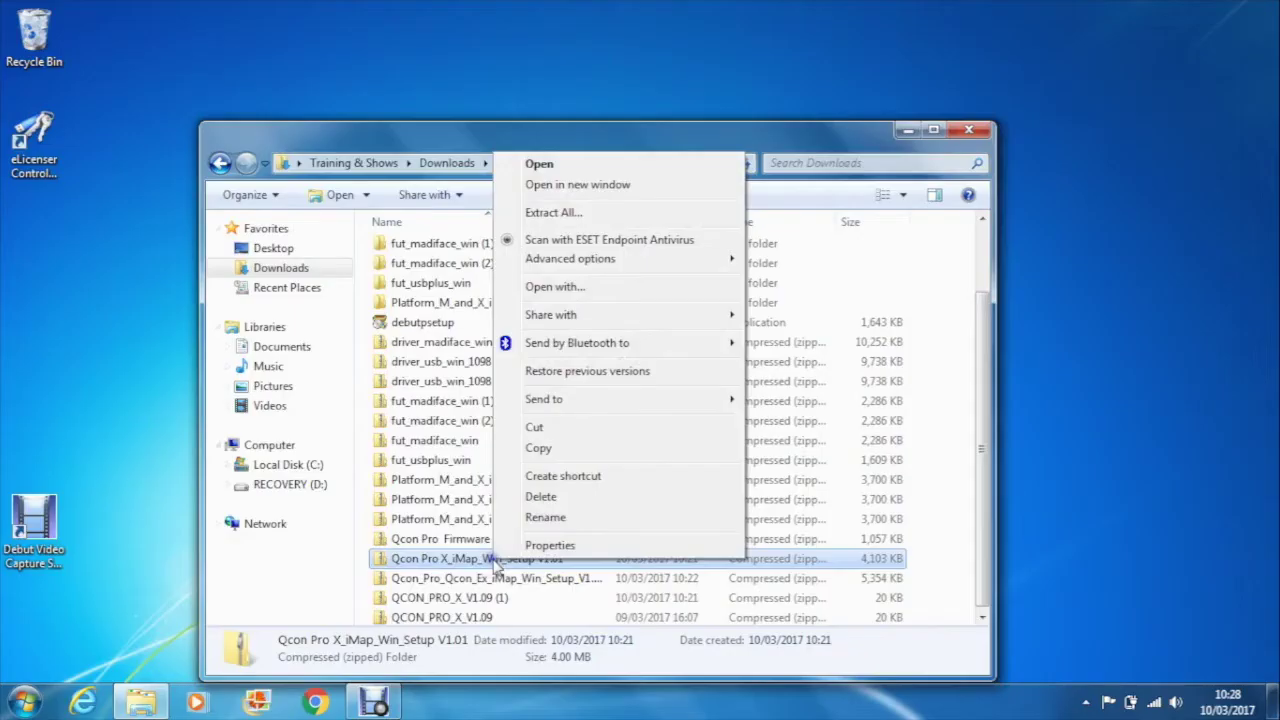
{"action": "left_click", "coordinate": [552, 213]}
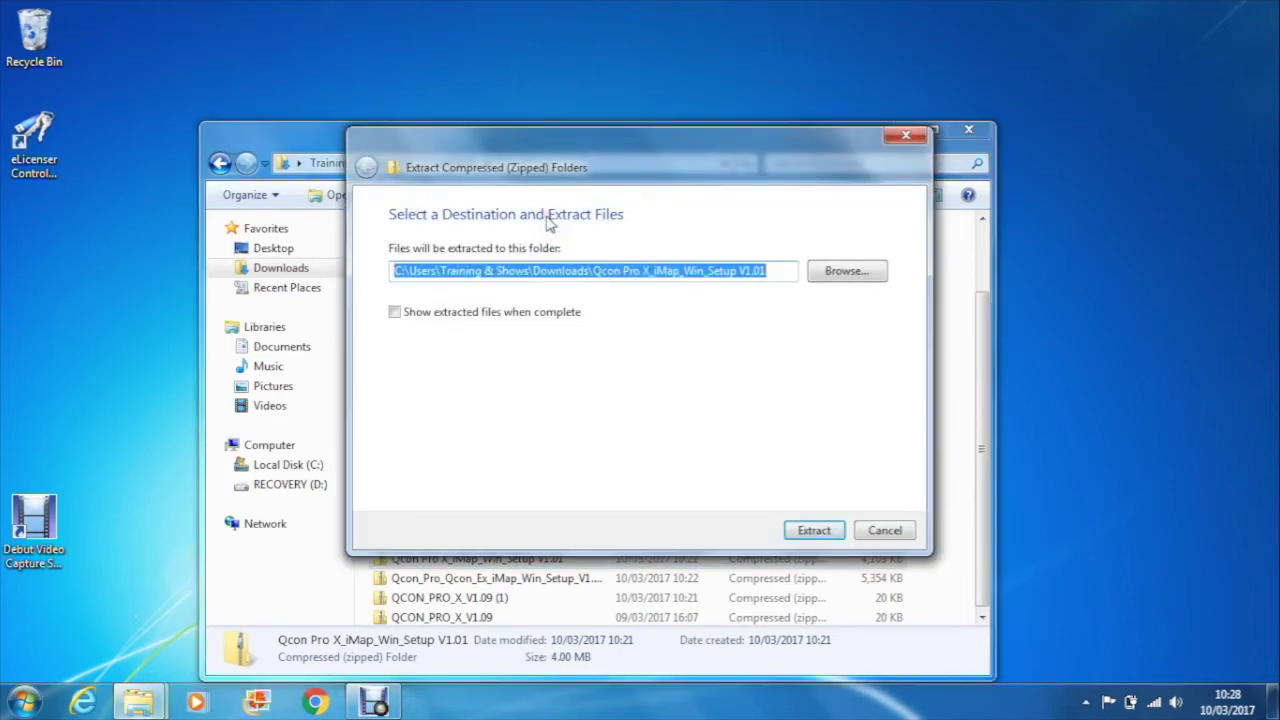
{"action": "left_click", "coordinate": [820, 532]}
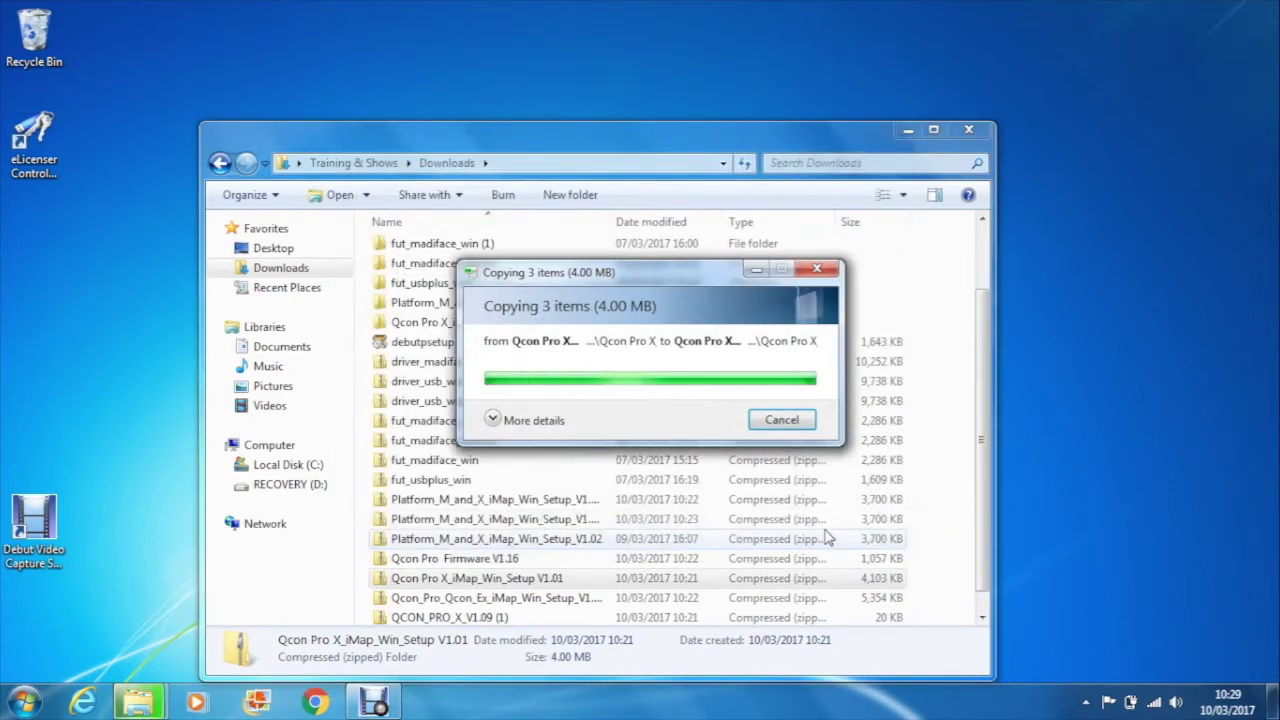
Extract the inner Qcon Pro X iMap V1.01 zip and open the QConProX V1.02 setup folder.
{"action": "left_click", "coordinate": [448, 326]}
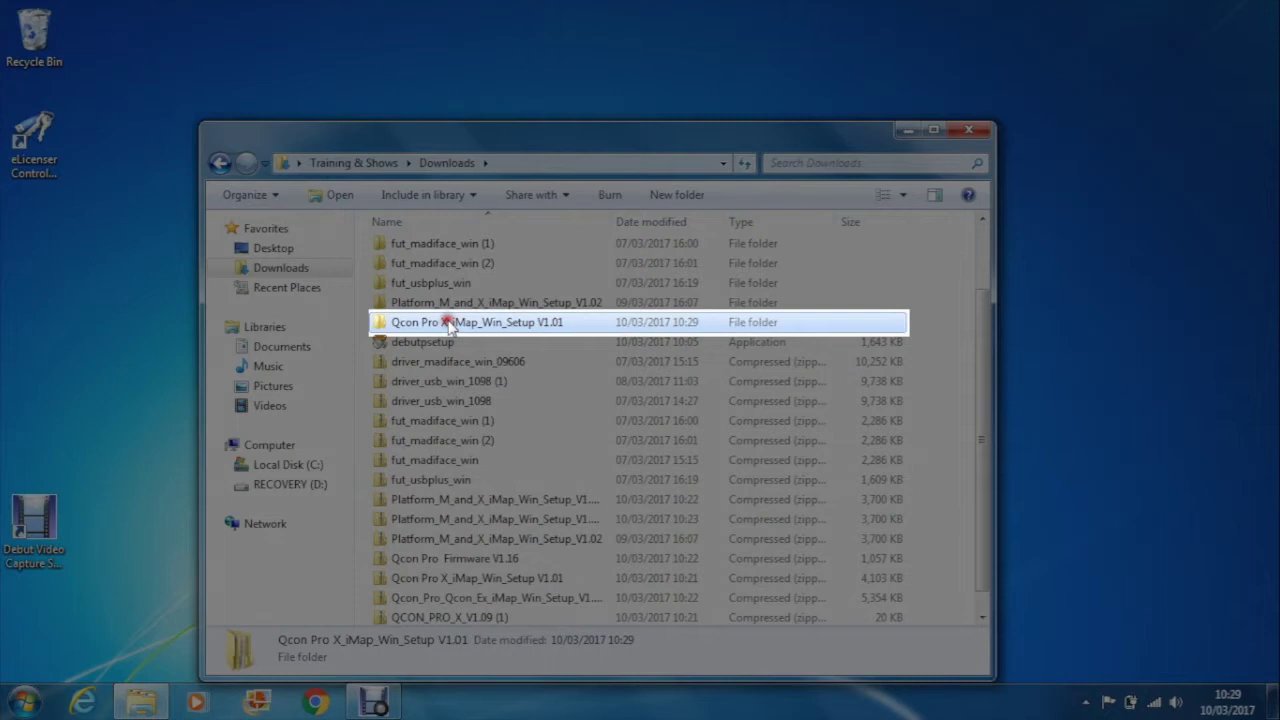
{"action": "double_click", "coordinate": [449, 327]}
{"action": "double_click", "coordinate": [429, 250]}
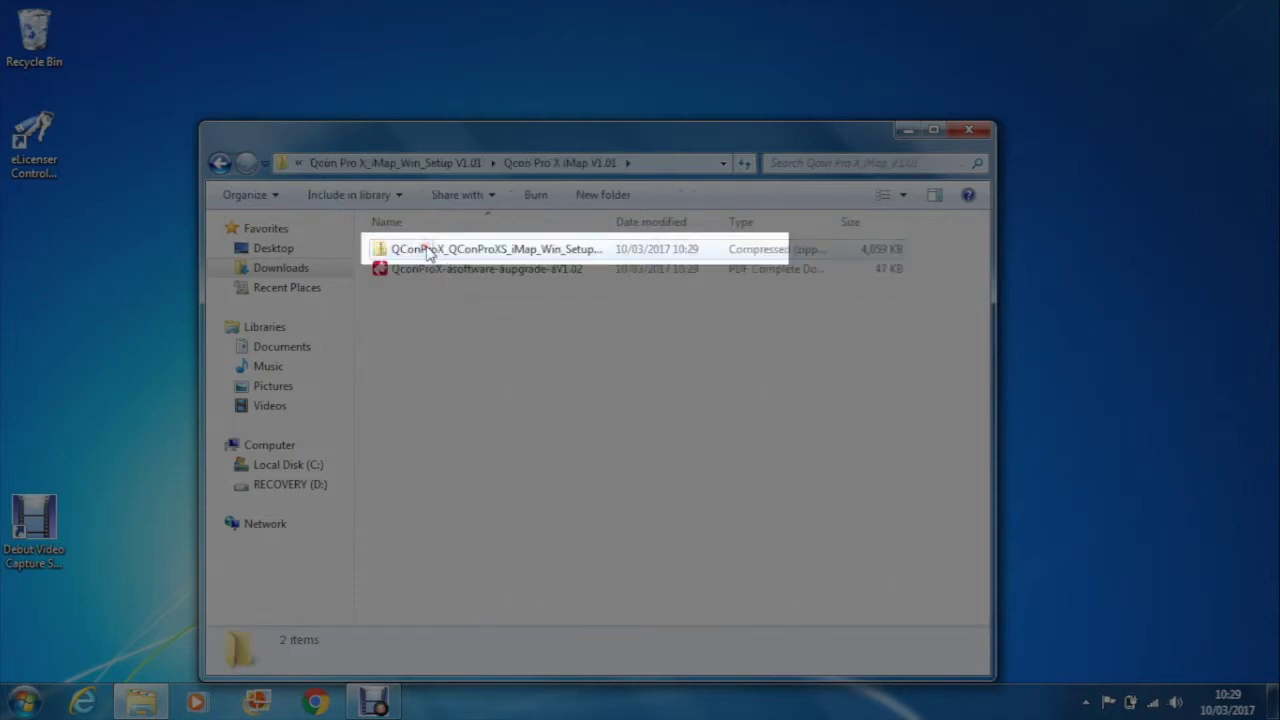
{"action": "right_click", "coordinate": [428, 250]}
{"action": "left_click", "coordinate": [486, 307]}
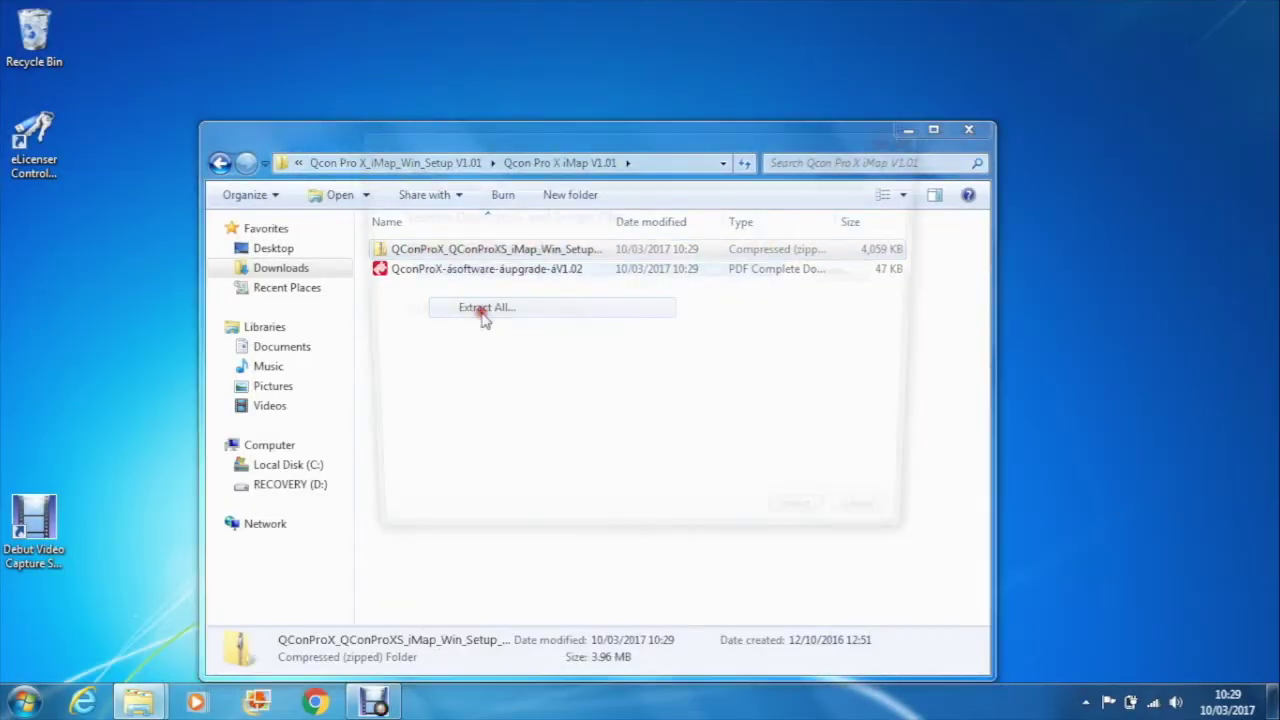
{"action": "left_click", "coordinate": [813, 530]}
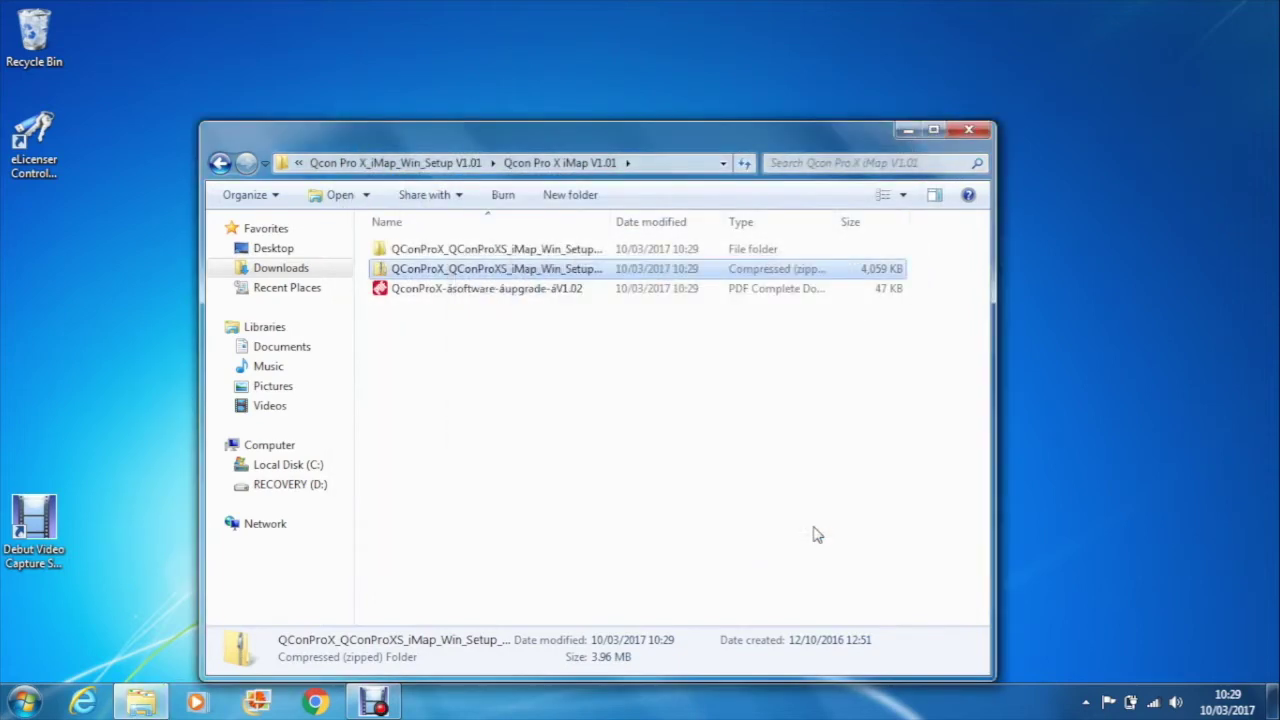
{"action": "double_click", "coordinate": [484, 250]}
{"action": "left_click", "coordinate": [484, 250]}
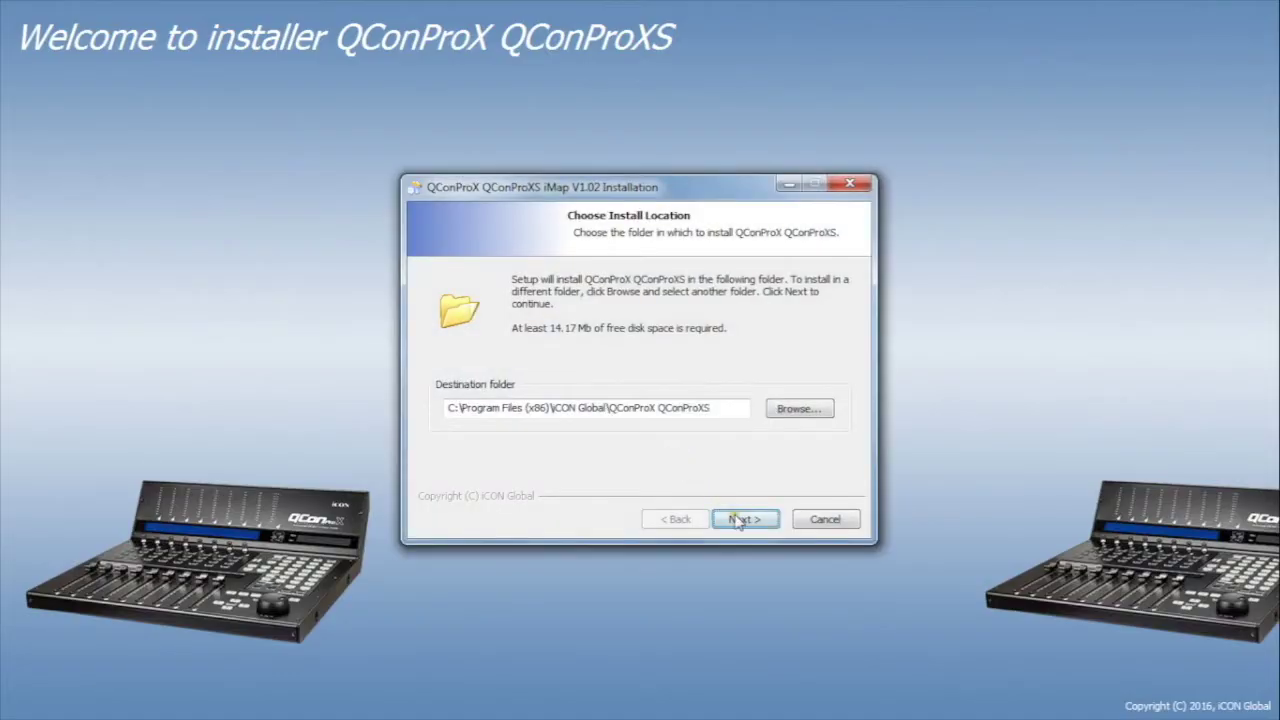
Install iMap V1.02 with the default location, Start Menu folder and a desktop icon, then launch QConProX.
{"action": "left_click", "coordinate": [743, 519]}
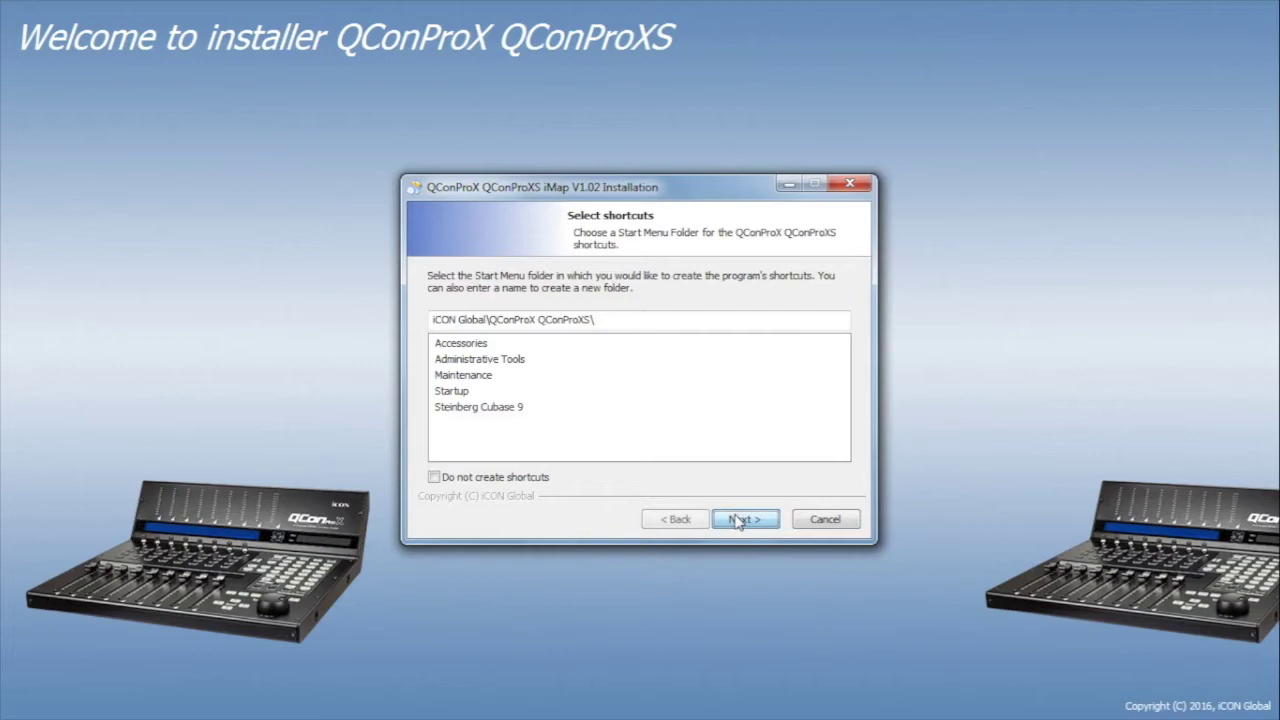
{"action": "left_click", "coordinate": [743, 519]}
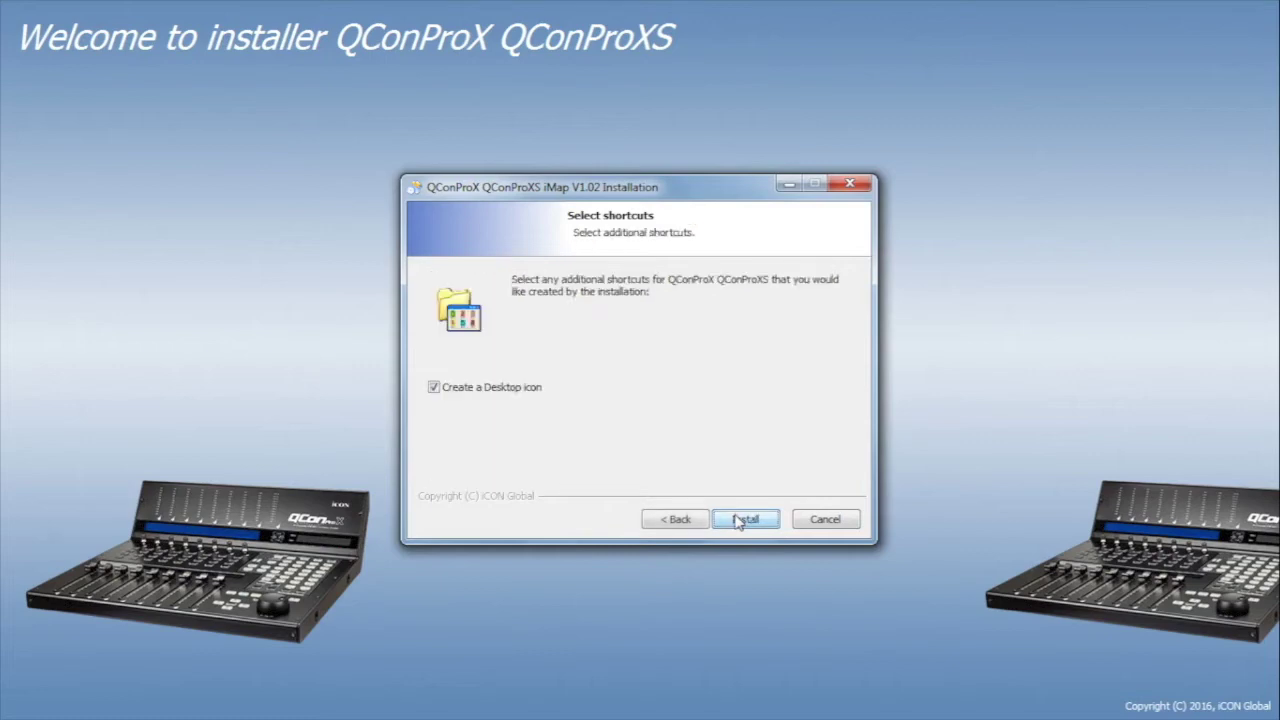
{"action": "left_click", "coordinate": [738, 521]}
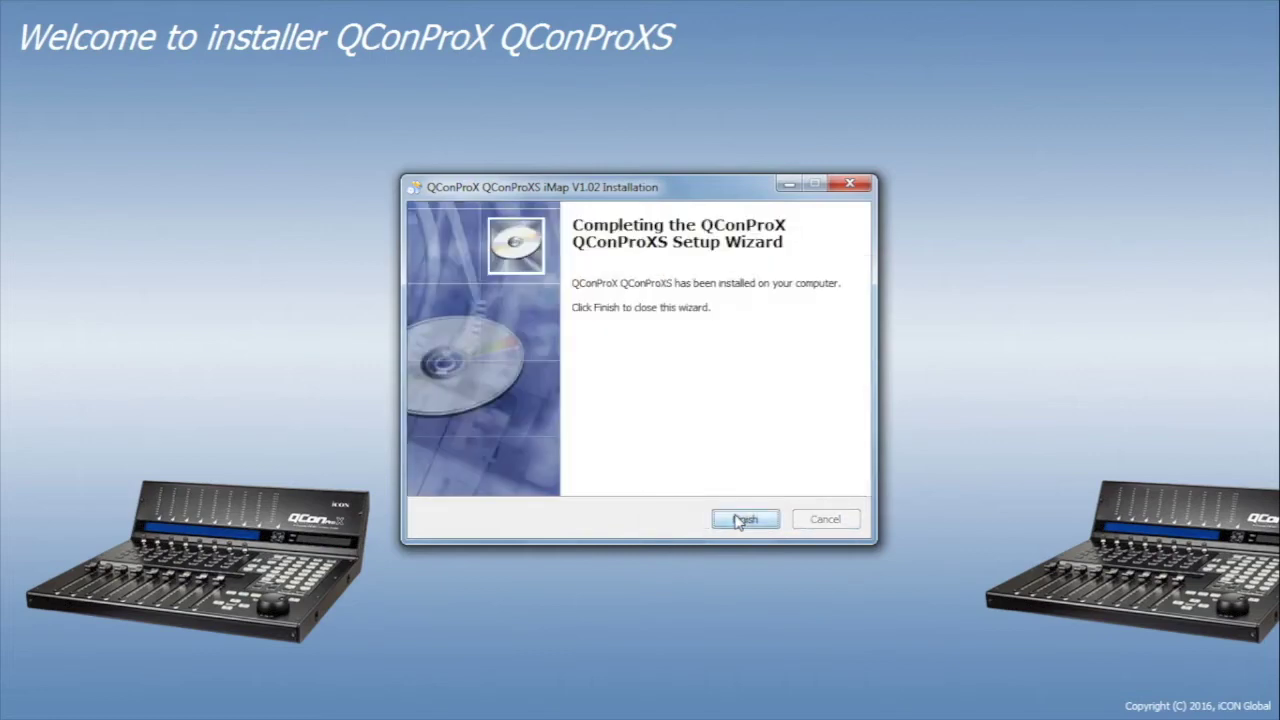
{"action": "left_click", "coordinate": [738, 521]}
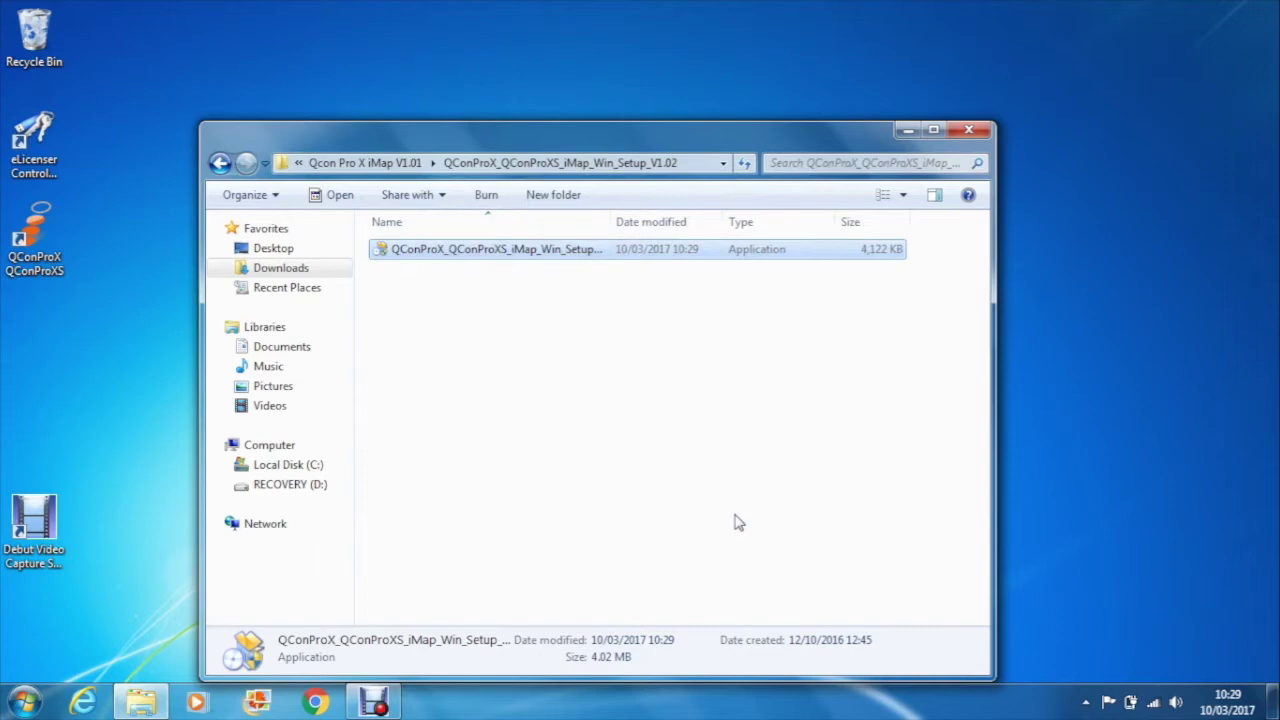
{"action": "key", "text": "alt+F4"}
{"action": "double_click", "coordinate": [41, 239]}
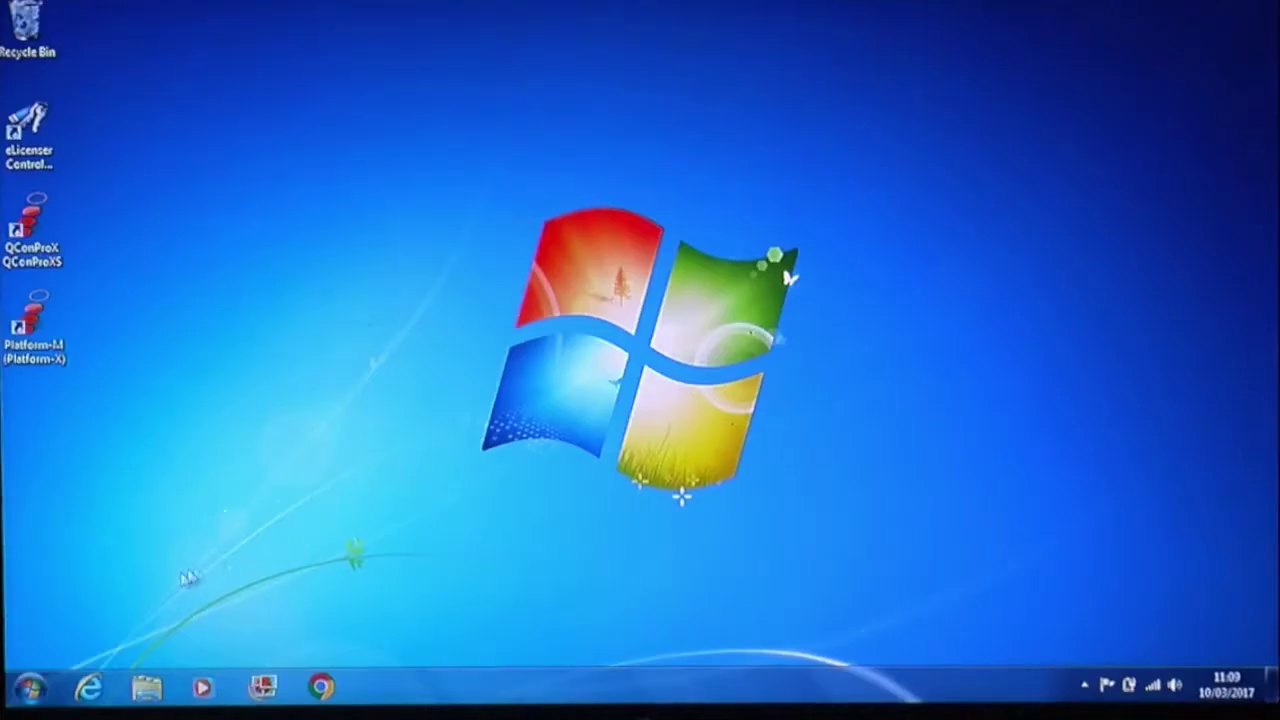
Find the QCON_PRO_X_V1.09 archive in Downloads and start Extract All on it.
{"action": "left_click", "coordinate": [30, 687]}
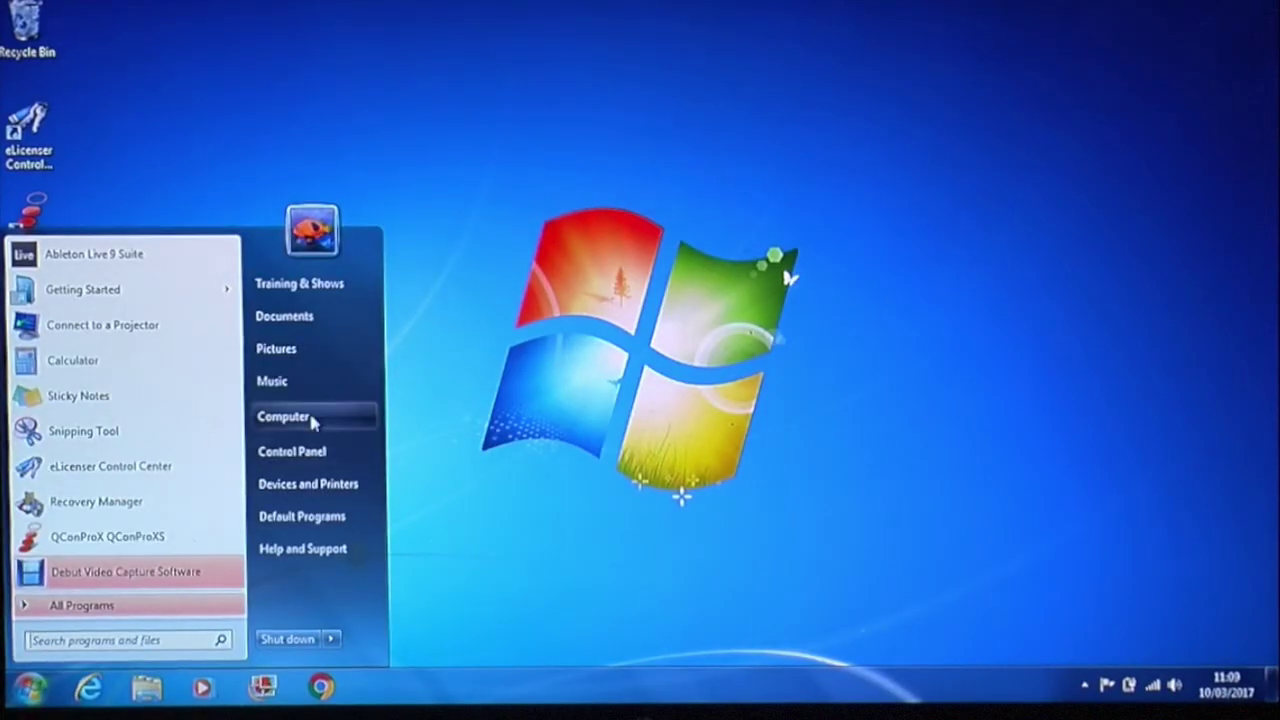
{"action": "left_click", "coordinate": [316, 418]}
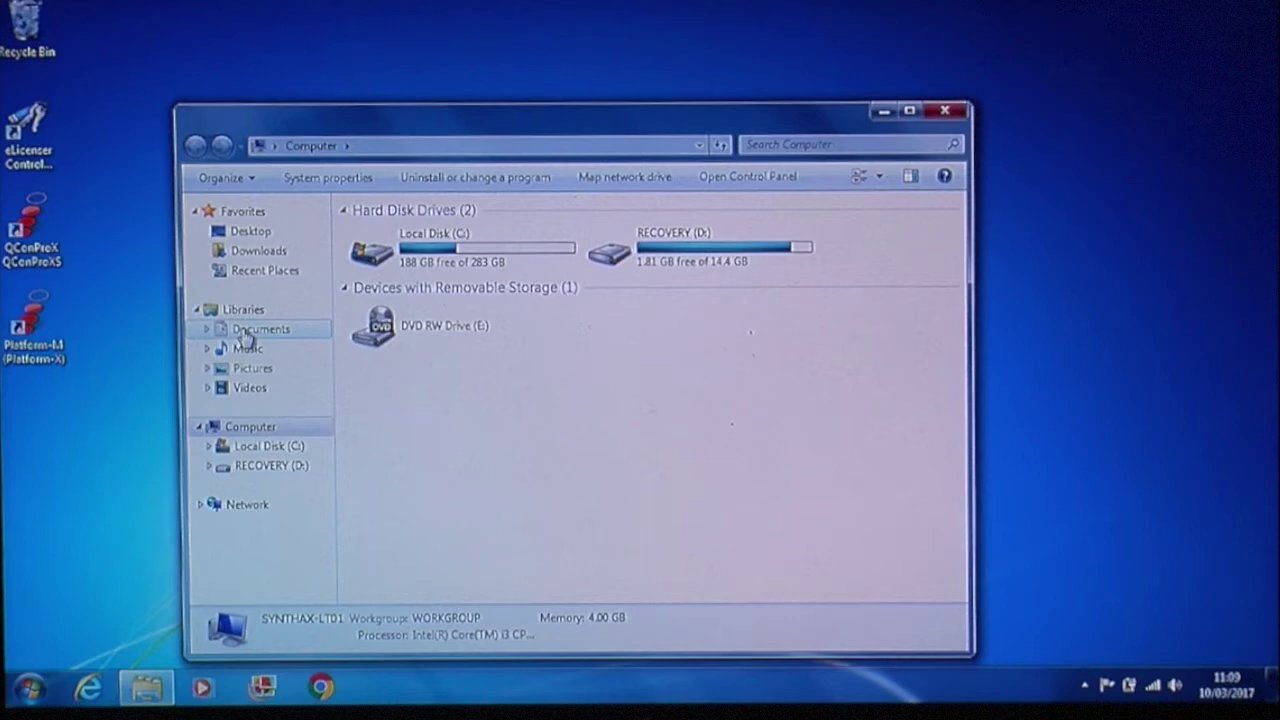
{"action": "left_click", "coordinate": [252, 252]}
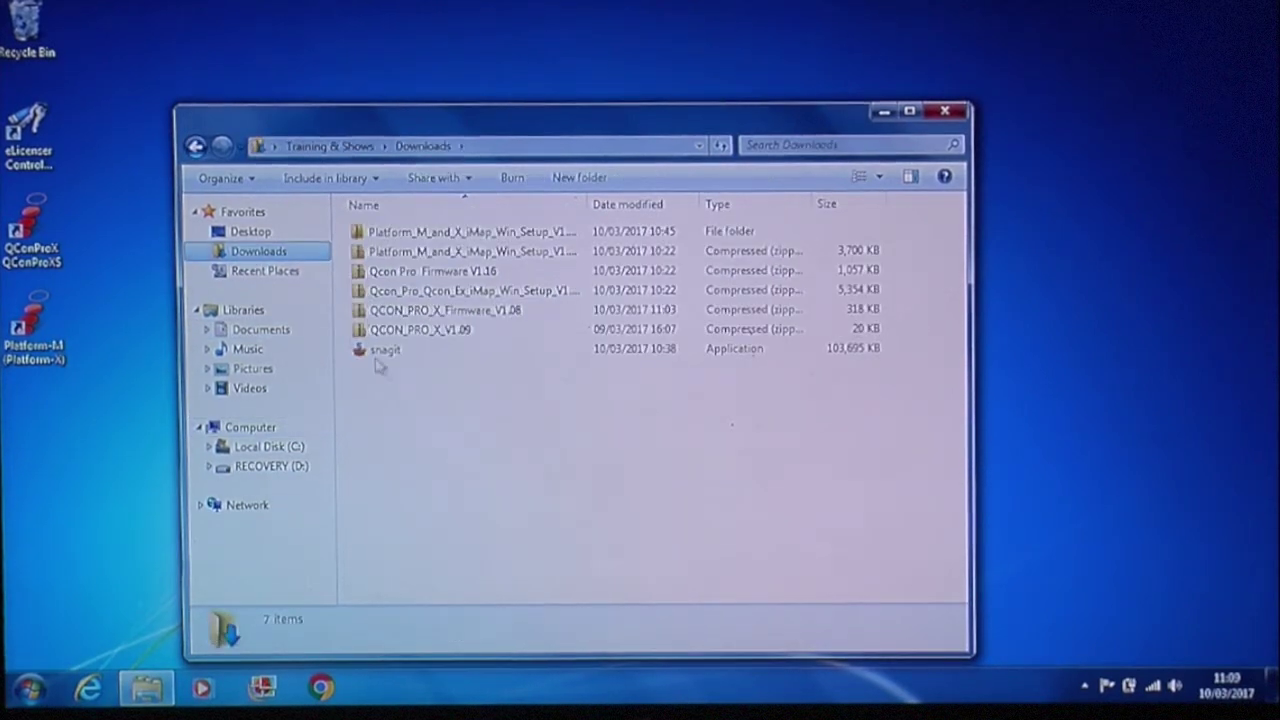
{"action": "right_click", "coordinate": [435, 335]}
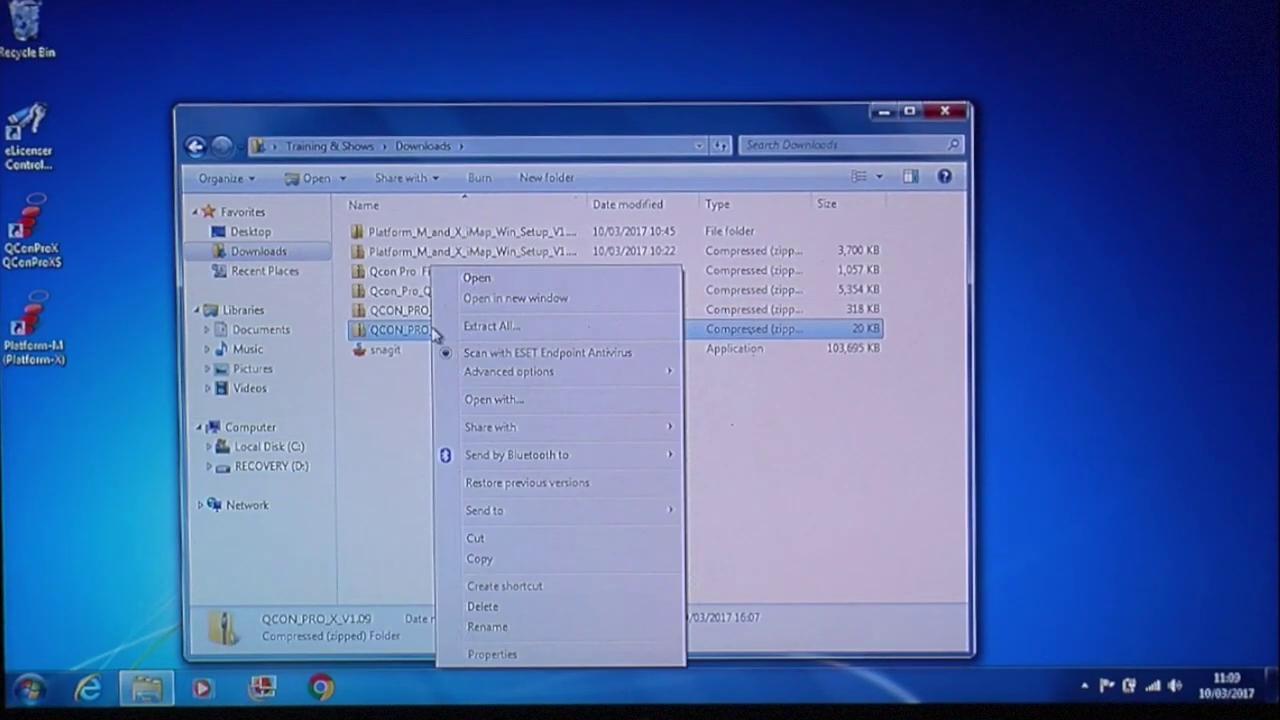
{"action": "left_click", "coordinate": [476, 330]}
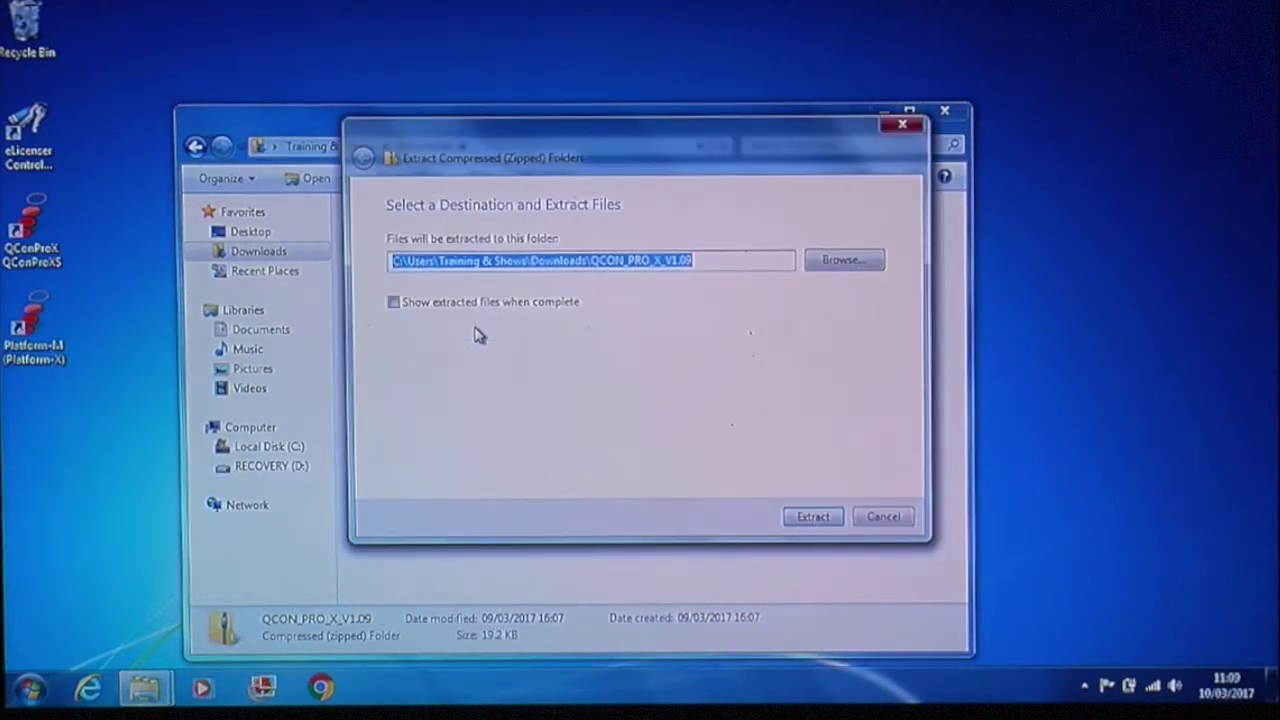
Extract the firmware archive to the Desktop and launch the QCon Pro X editor.
{"action": "left_click", "coordinate": [850, 261]}
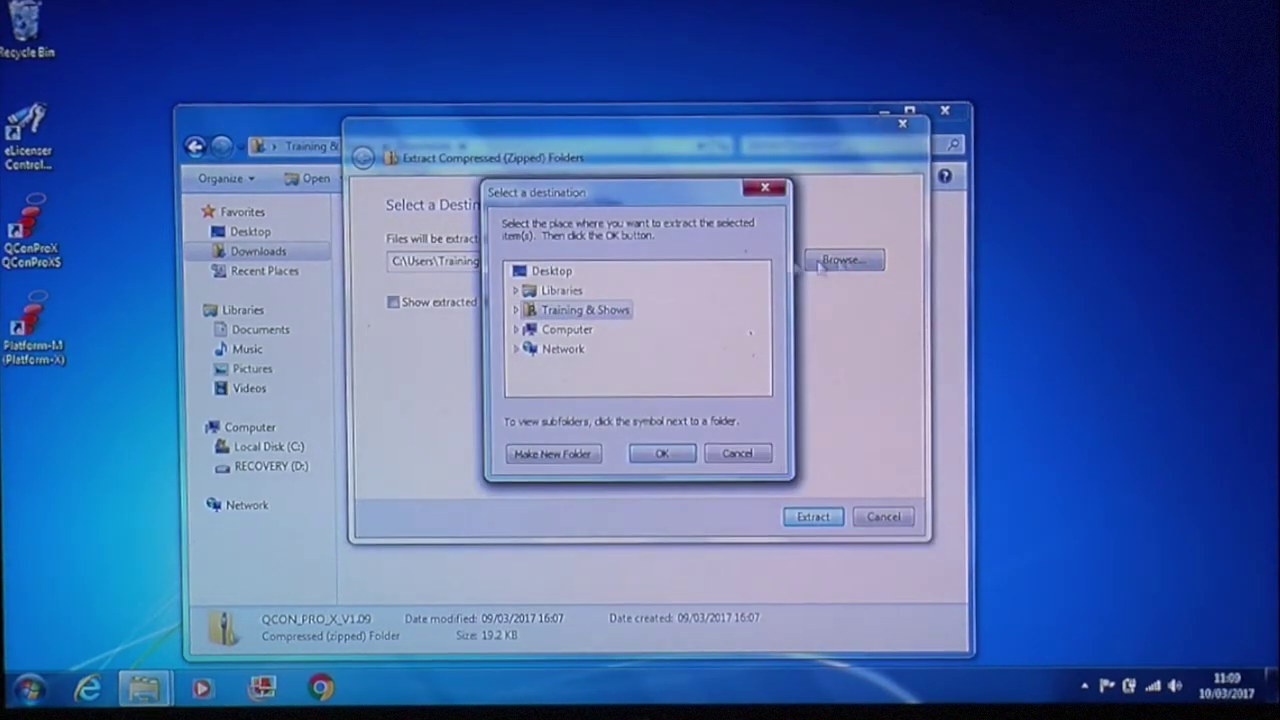
{"action": "left_click", "coordinate": [535, 268]}
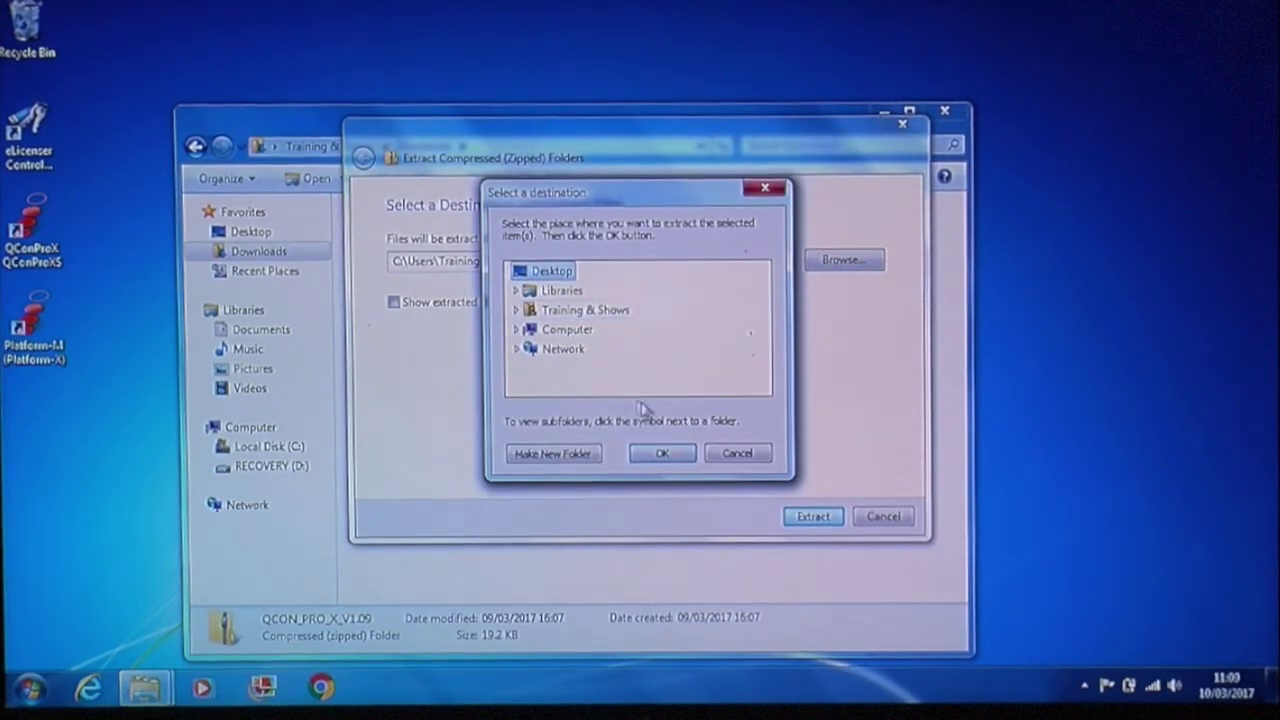
{"action": "left_click", "coordinate": [664, 453]}
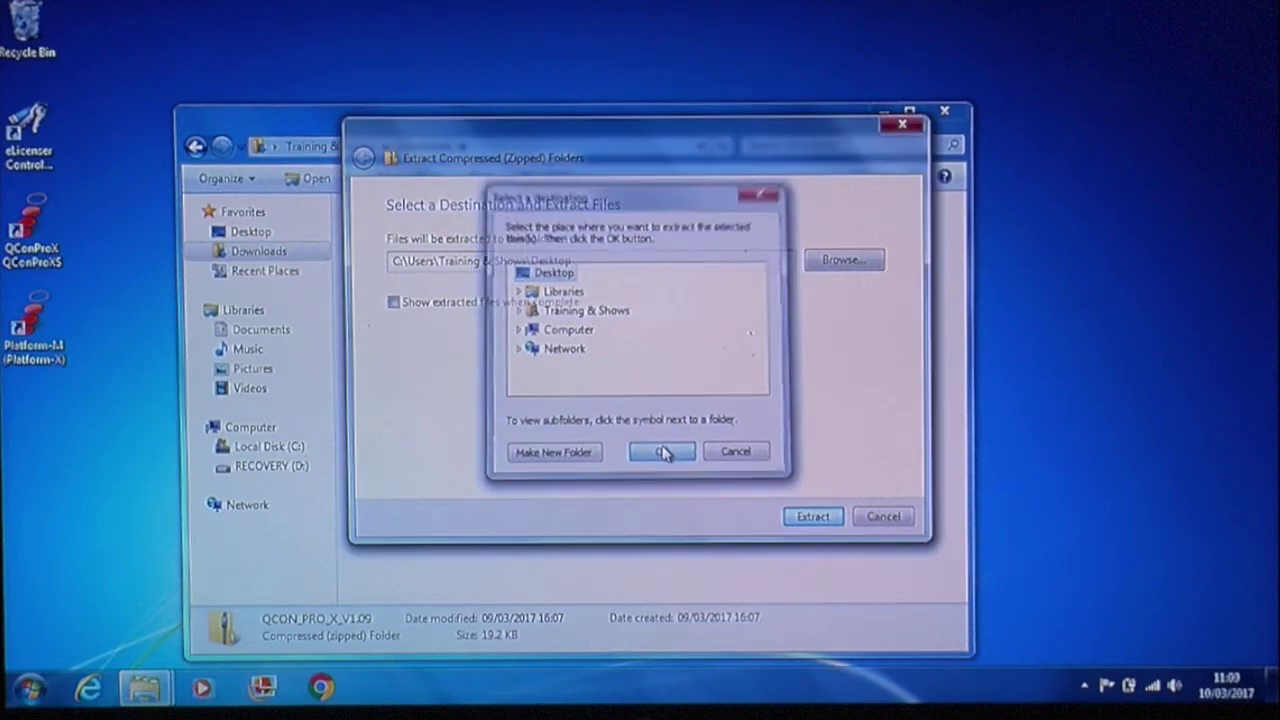
{"action": "left_click", "coordinate": [810, 520]}
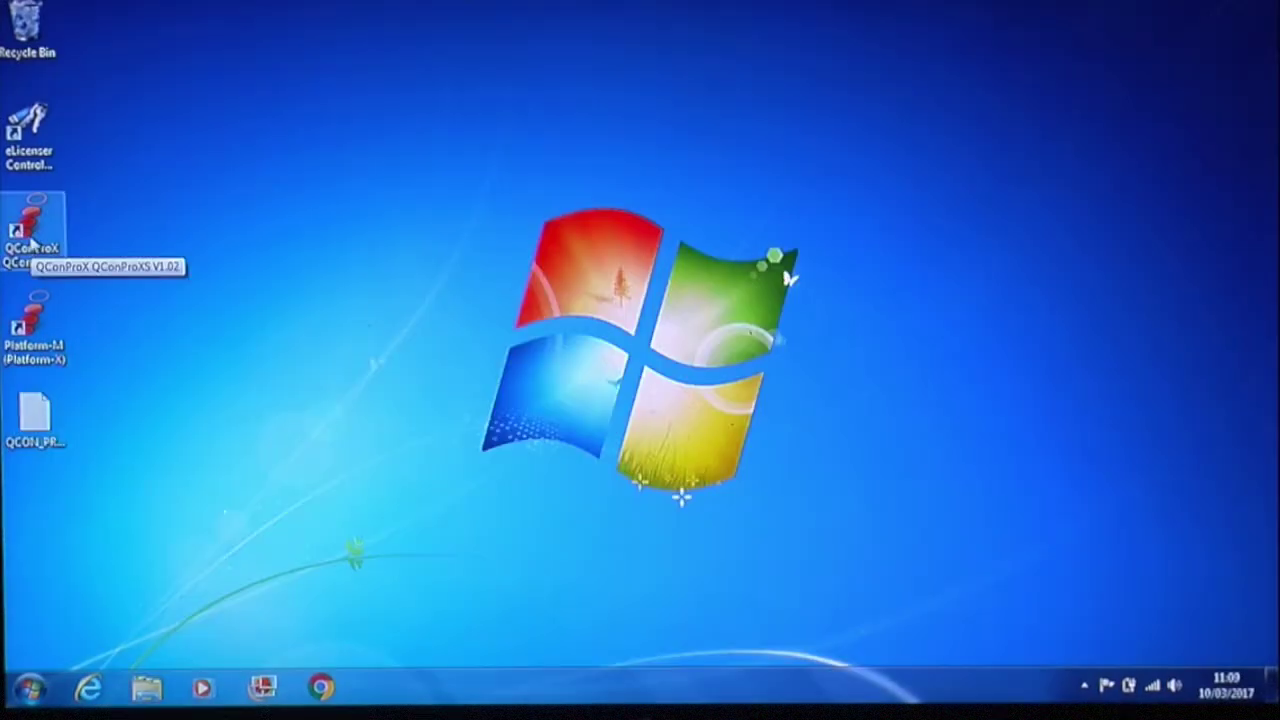
{"action": "double_click", "coordinate": [30, 244]}
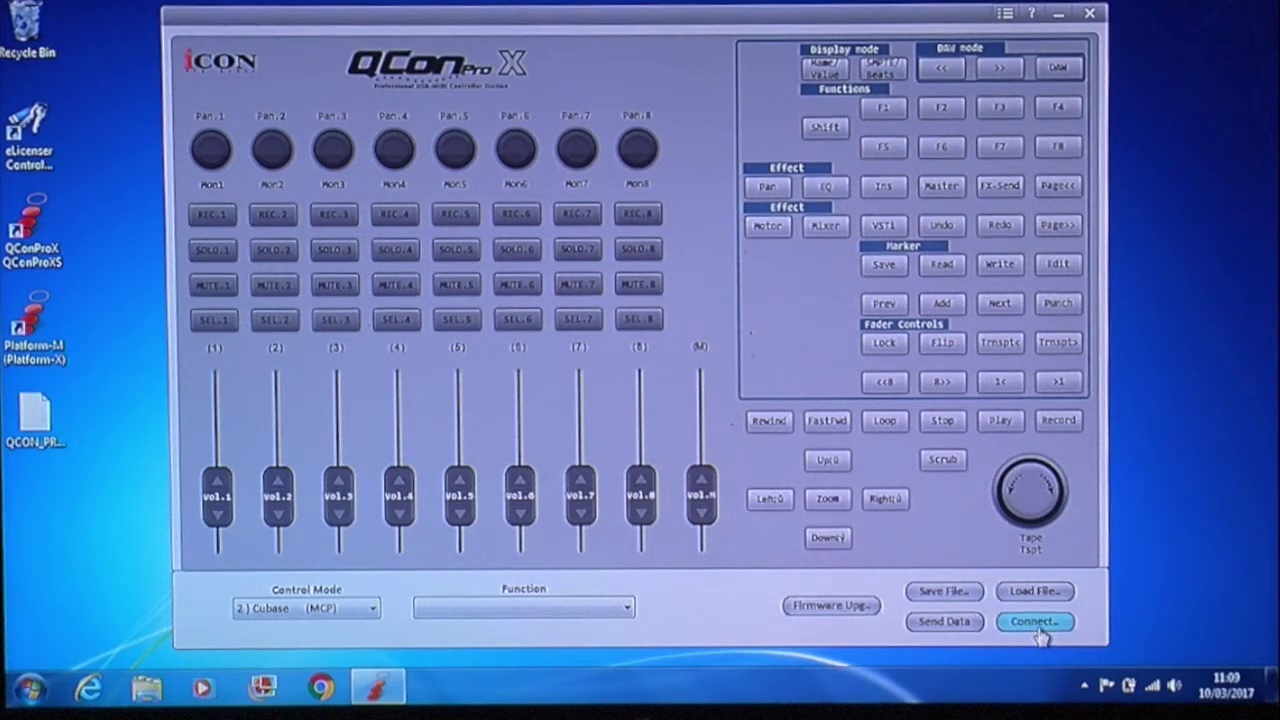
Connect the editor to iCON QCON Pro X V1.08 as the MIDI OUT device.
{"action": "left_click", "coordinate": [1040, 632]}
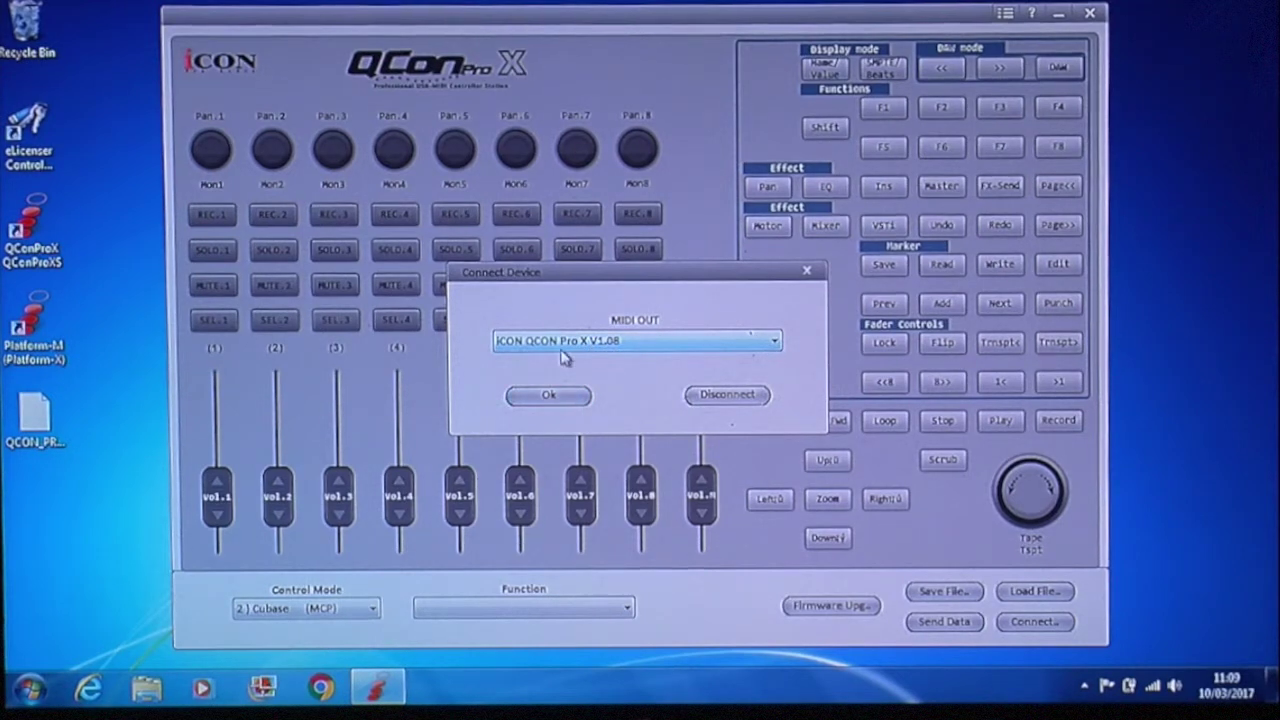
{"action": "left_click", "coordinate": [563, 397]}
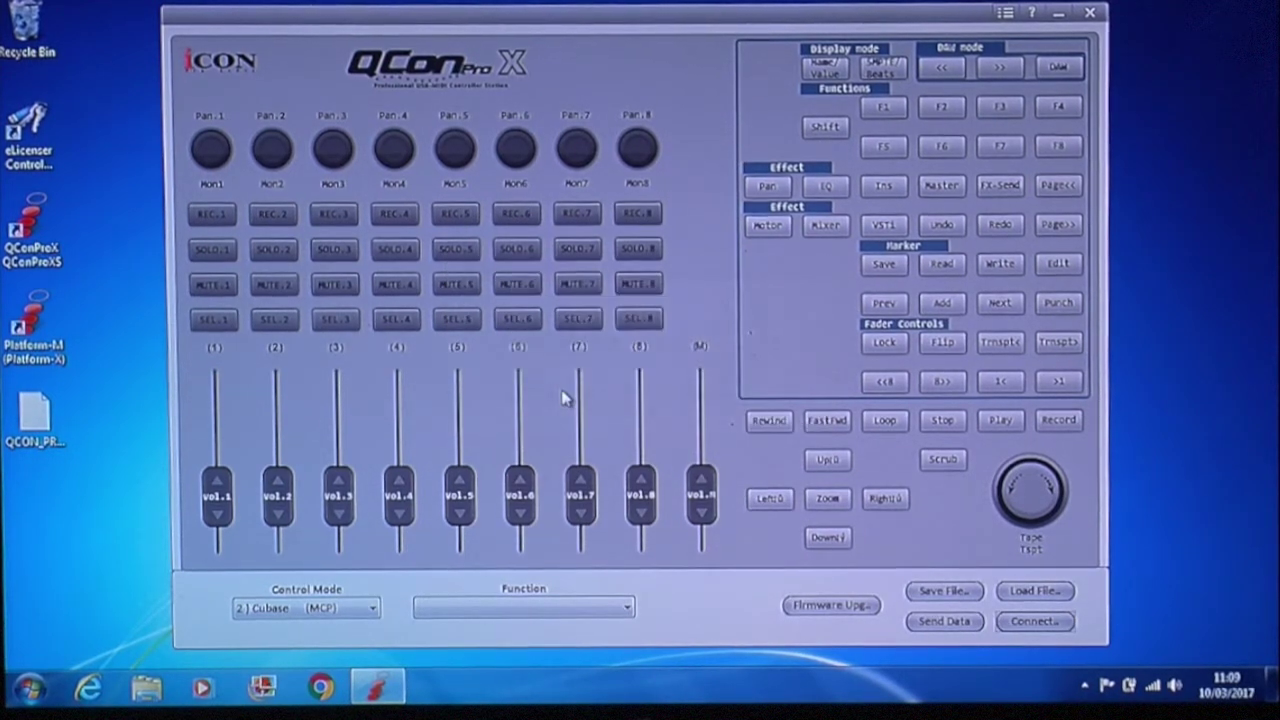
Request firmware upgrade mode, then set MIDI In and Out to iCON firmware upgrade v1.00.
{"action": "left_click", "coordinate": [822, 606]}
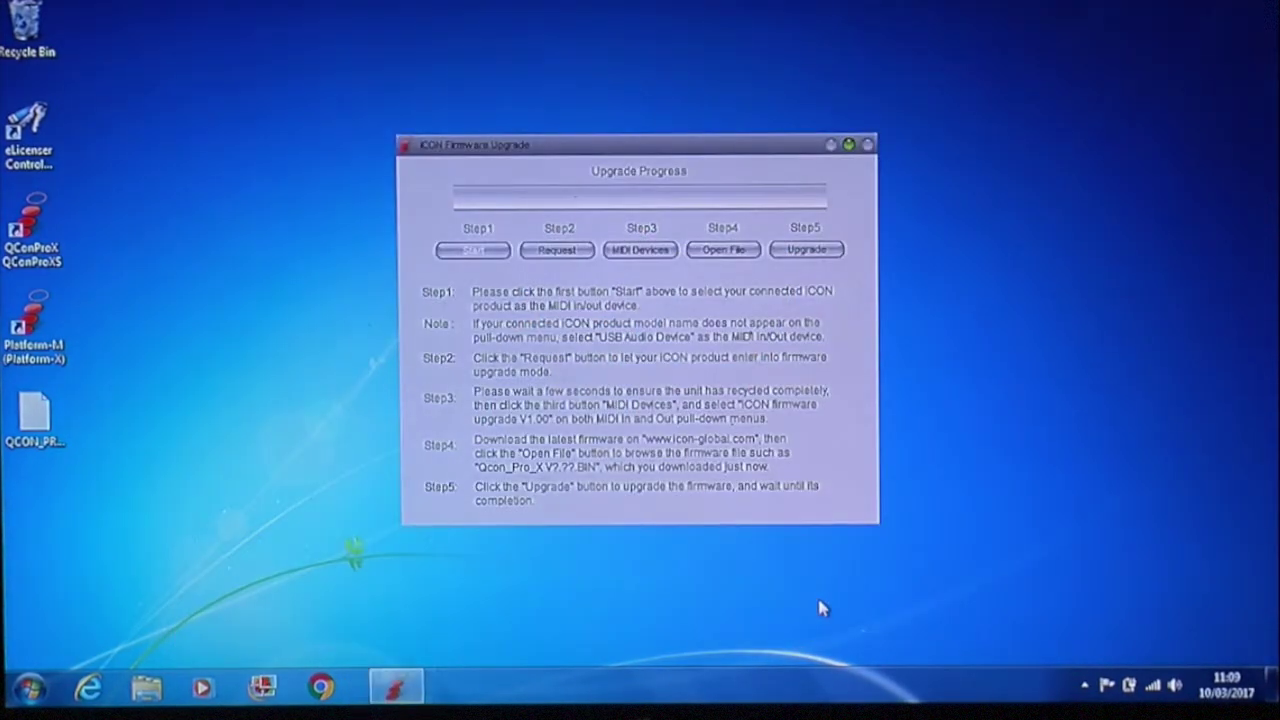
{"action": "left_click", "coordinate": [473, 254]}
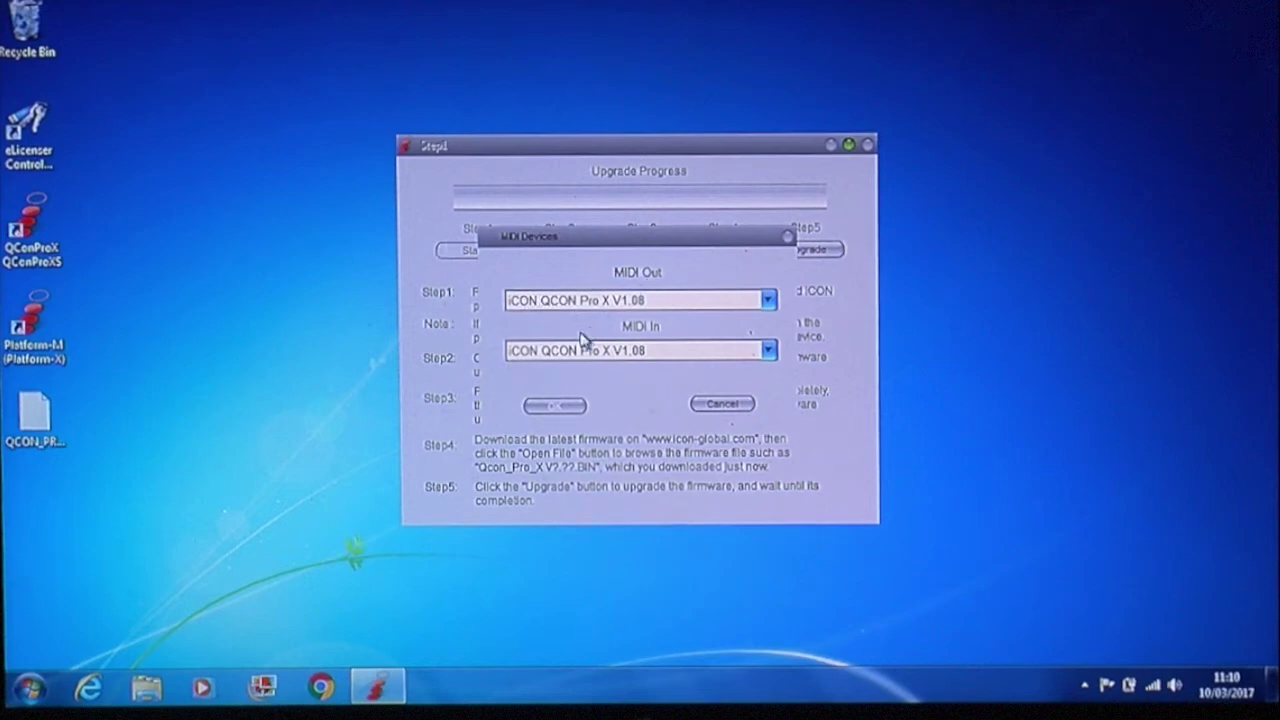
{"action": "left_click", "coordinate": [566, 406]}
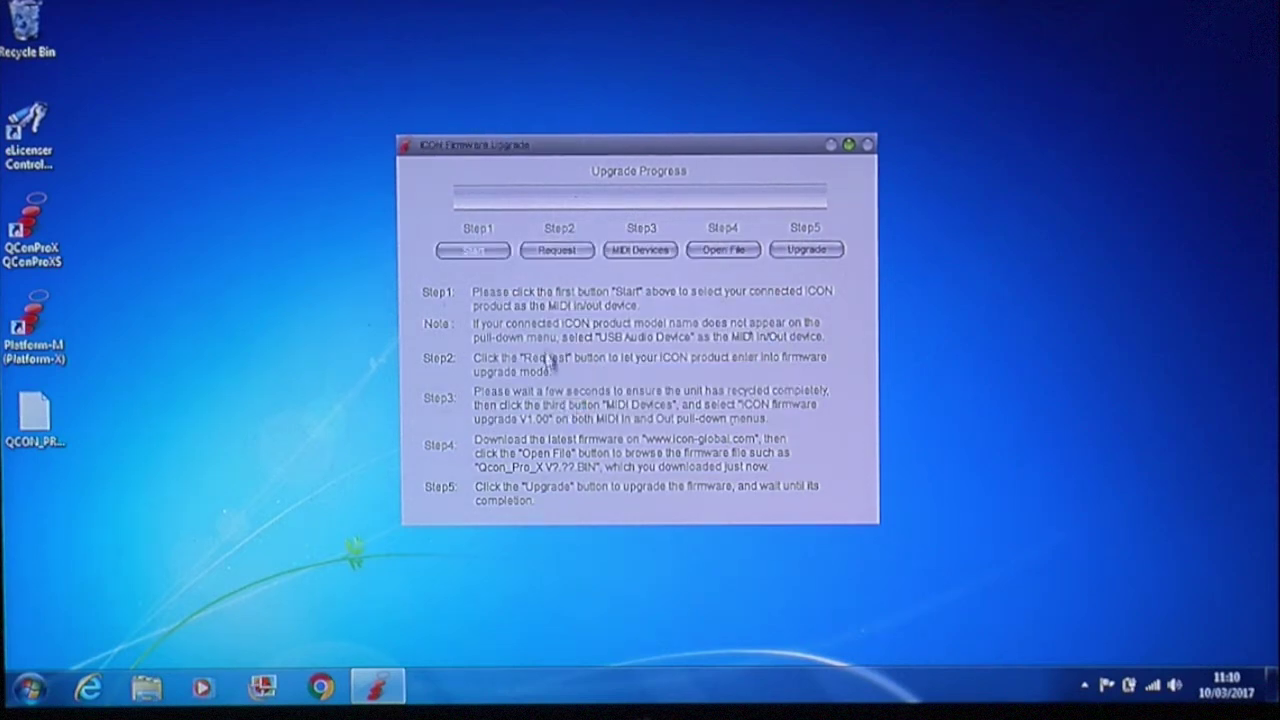
{"action": "left_click", "coordinate": [557, 252]}
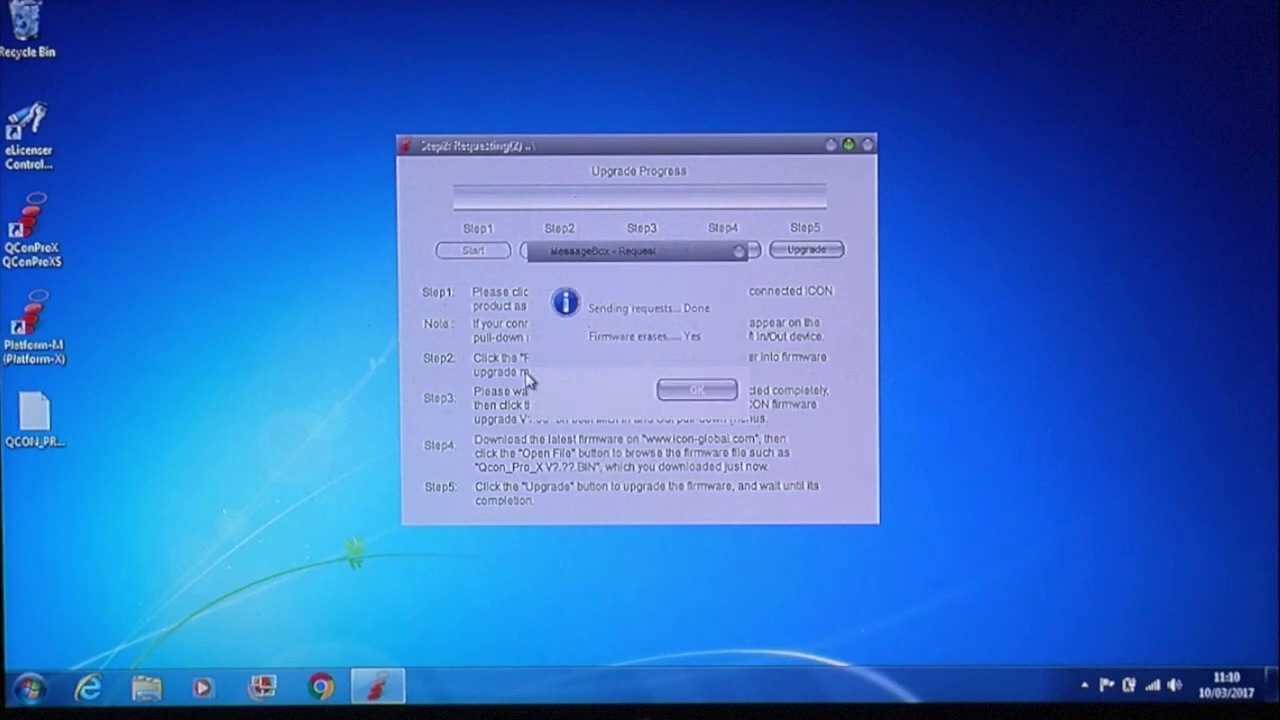
{"action": "left_click", "coordinate": [697, 391]}
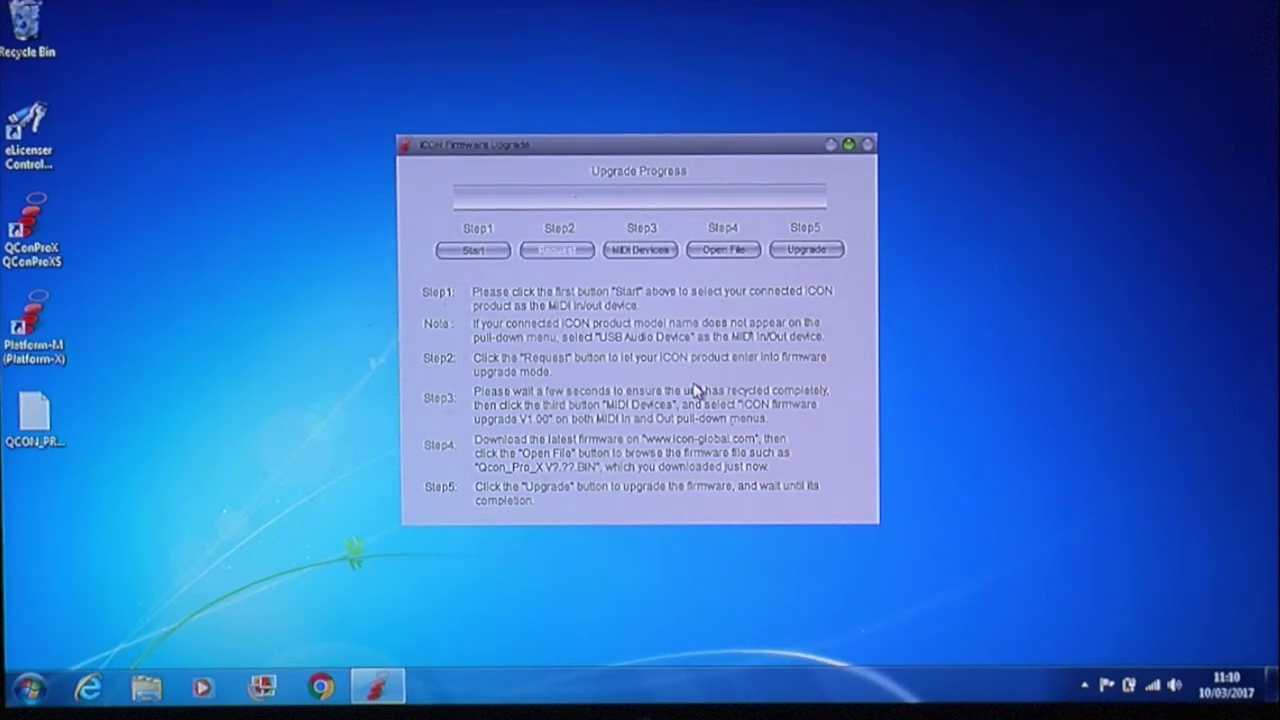
{"action": "left_click", "coordinate": [650, 255]}
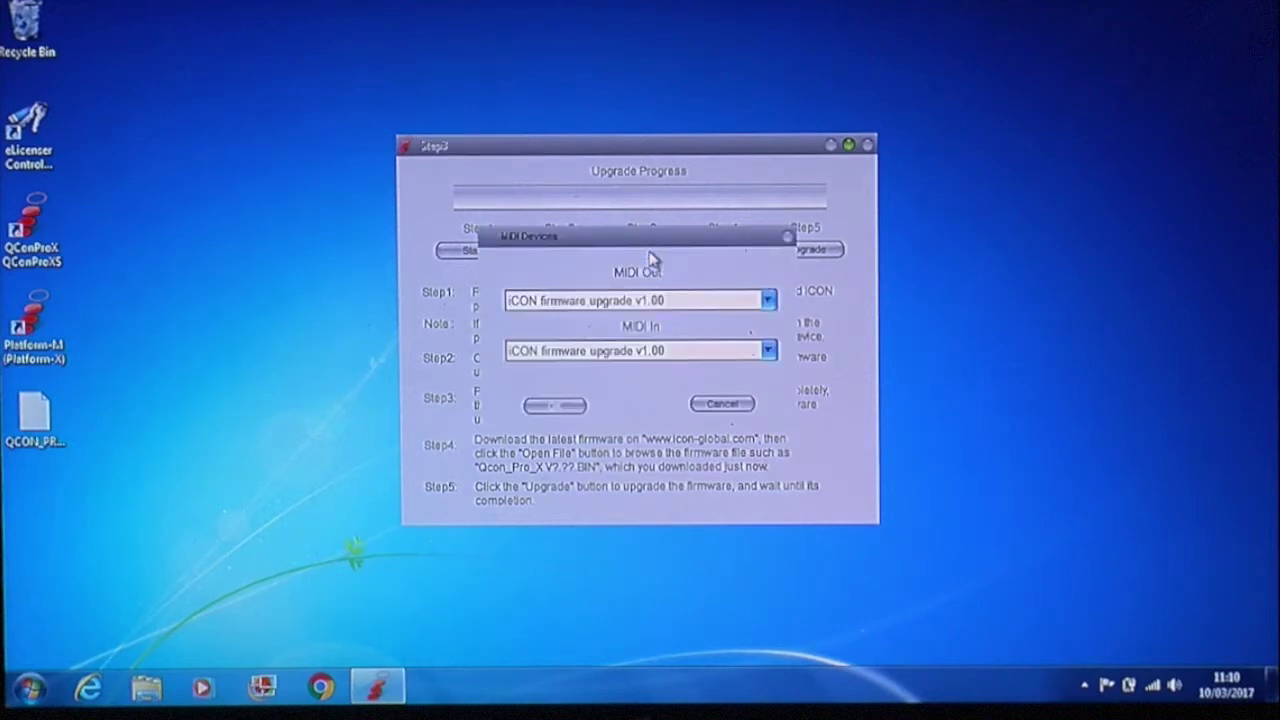
{"action": "left_click", "coordinate": [556, 405]}
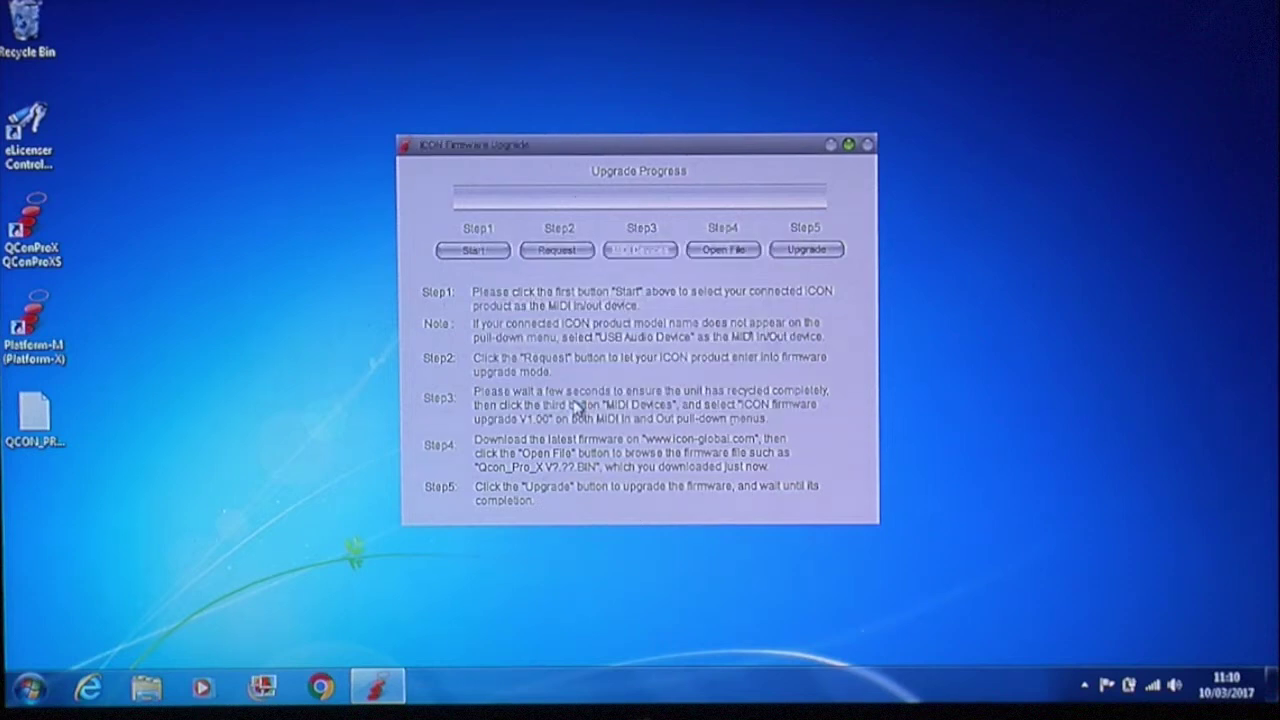
Load QCON_PRO_X_V1.09.bin from the Desktop and start the upgrade, accepting the warning.
{"action": "left_click", "coordinate": [721, 250]}
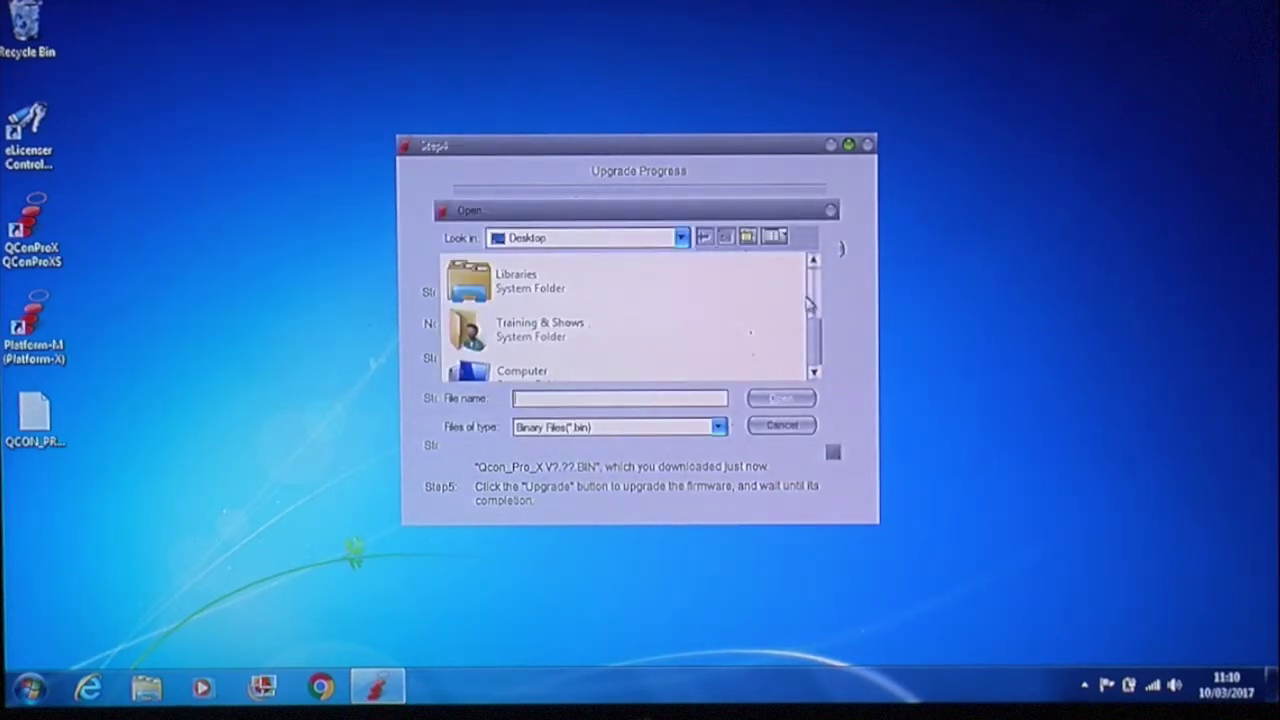
{"action": "scroll", "coordinate": [810, 328], "scroll_direction": "down", "scroll_amount": 1}
{"action": "scroll", "coordinate": [810, 328], "scroll_direction": "down", "scroll_amount": 3}
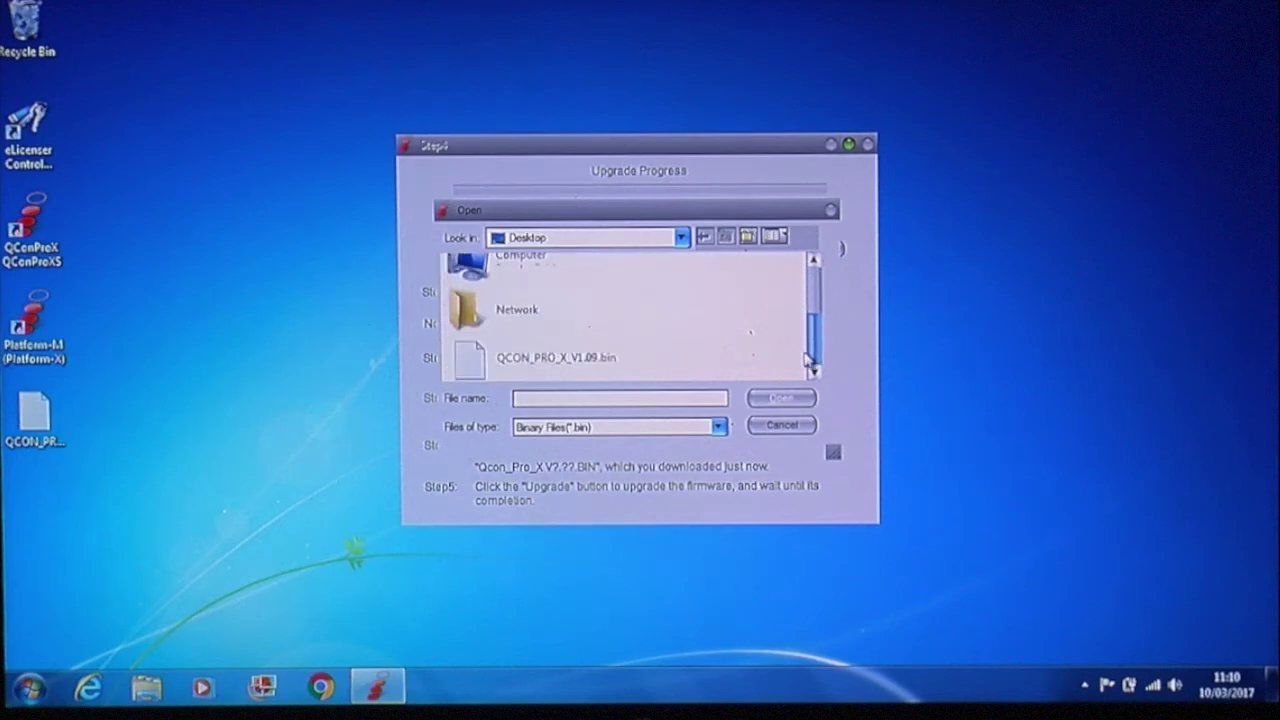
{"action": "left_click", "coordinate": [535, 366]}
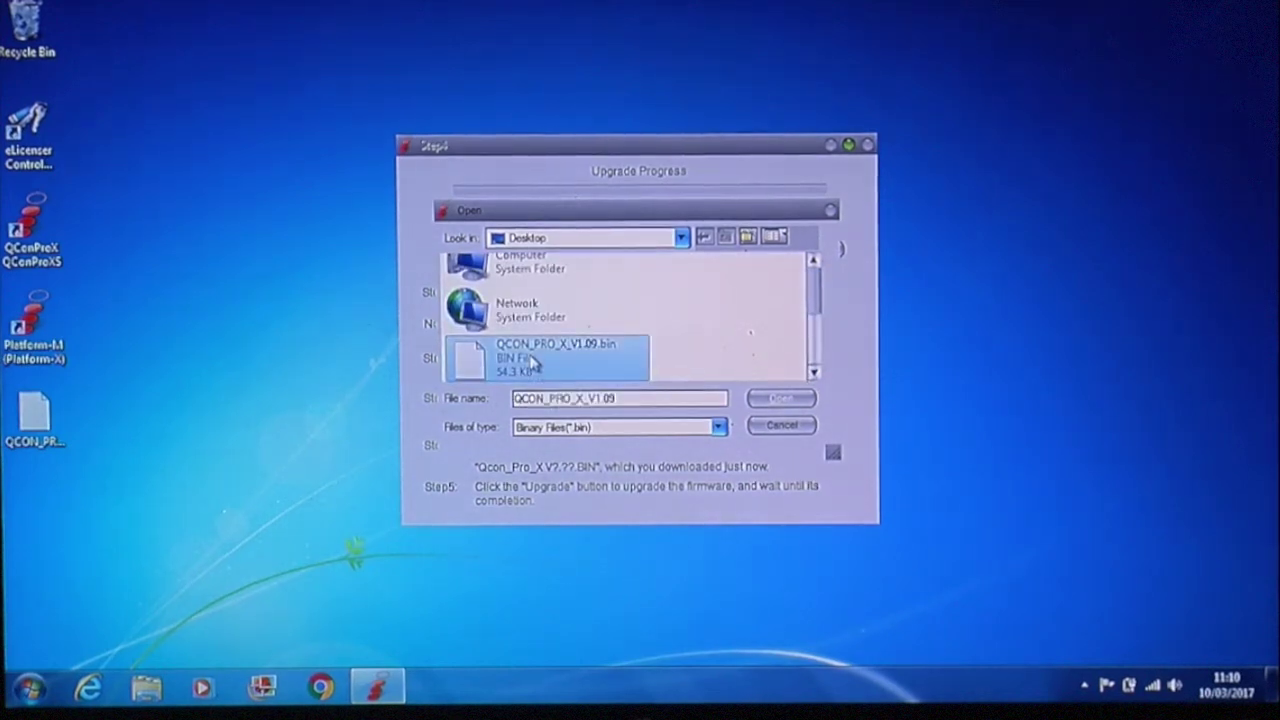
{"action": "left_click", "coordinate": [778, 399]}
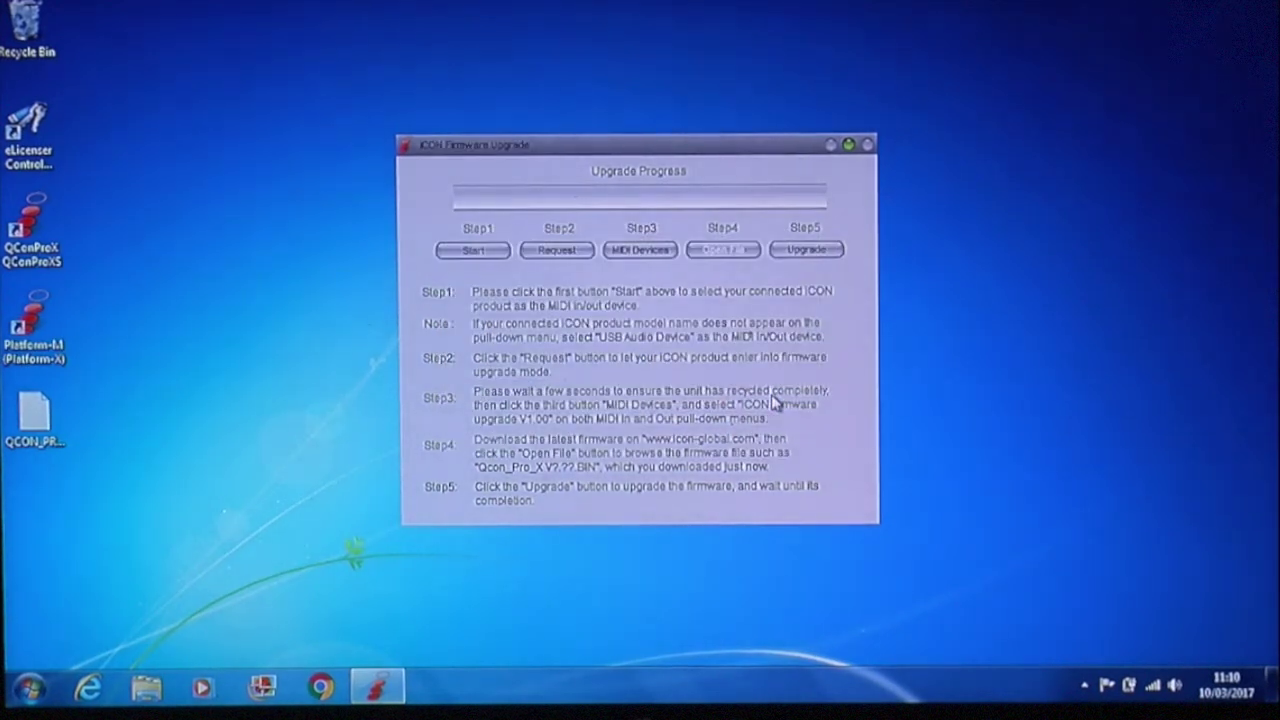
{"action": "left_click", "coordinate": [786, 255]}
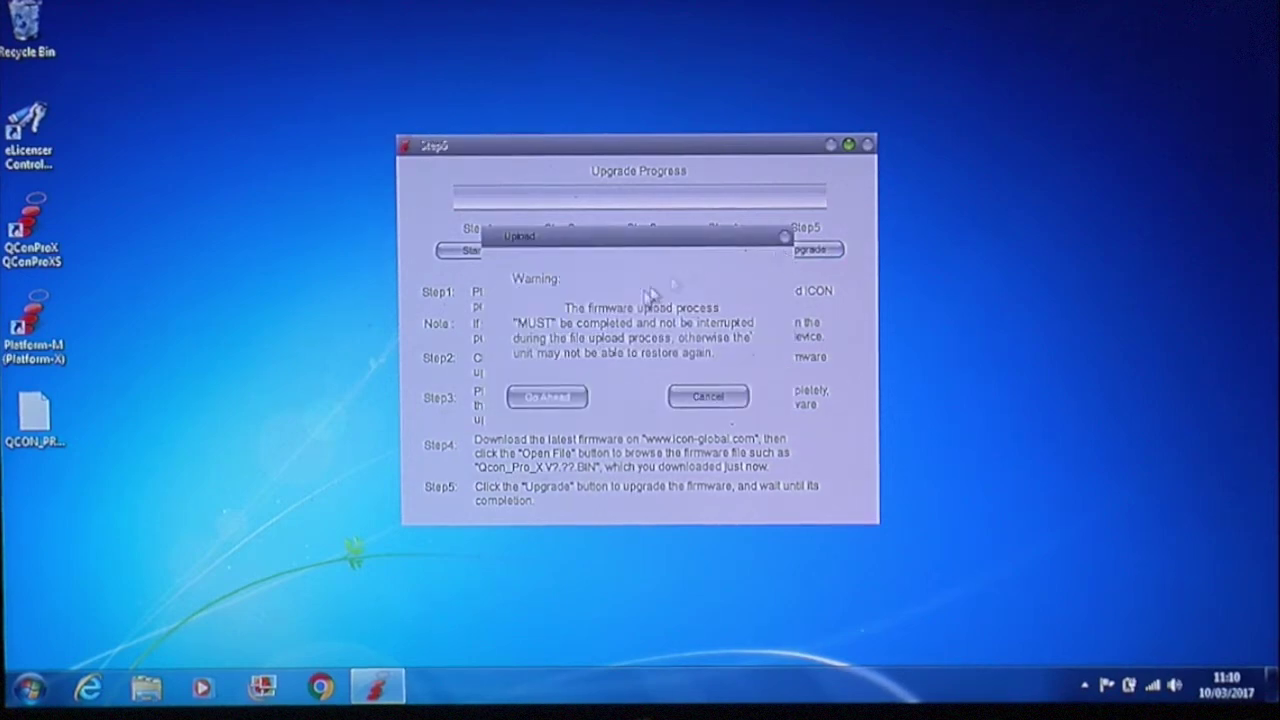
{"action": "left_click", "coordinate": [548, 397]}
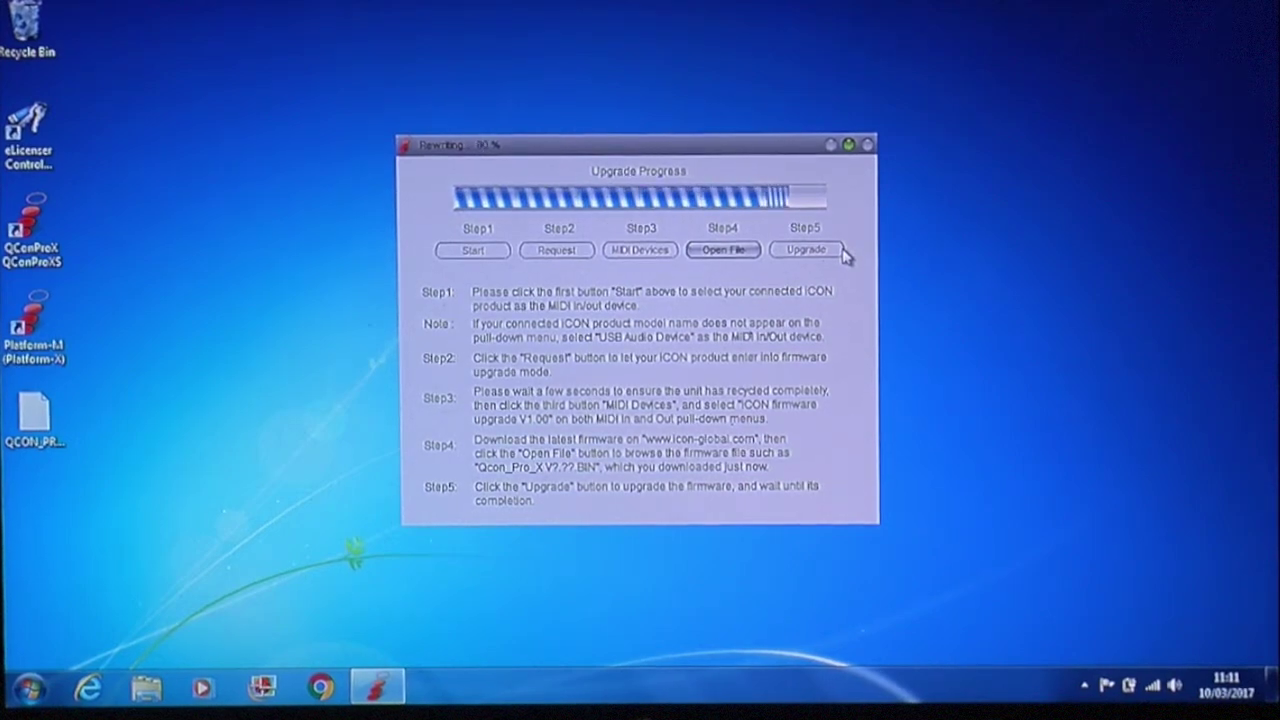
Dismiss the Upgrade completed message.
{"action": "left_click", "coordinate": [662, 368]}
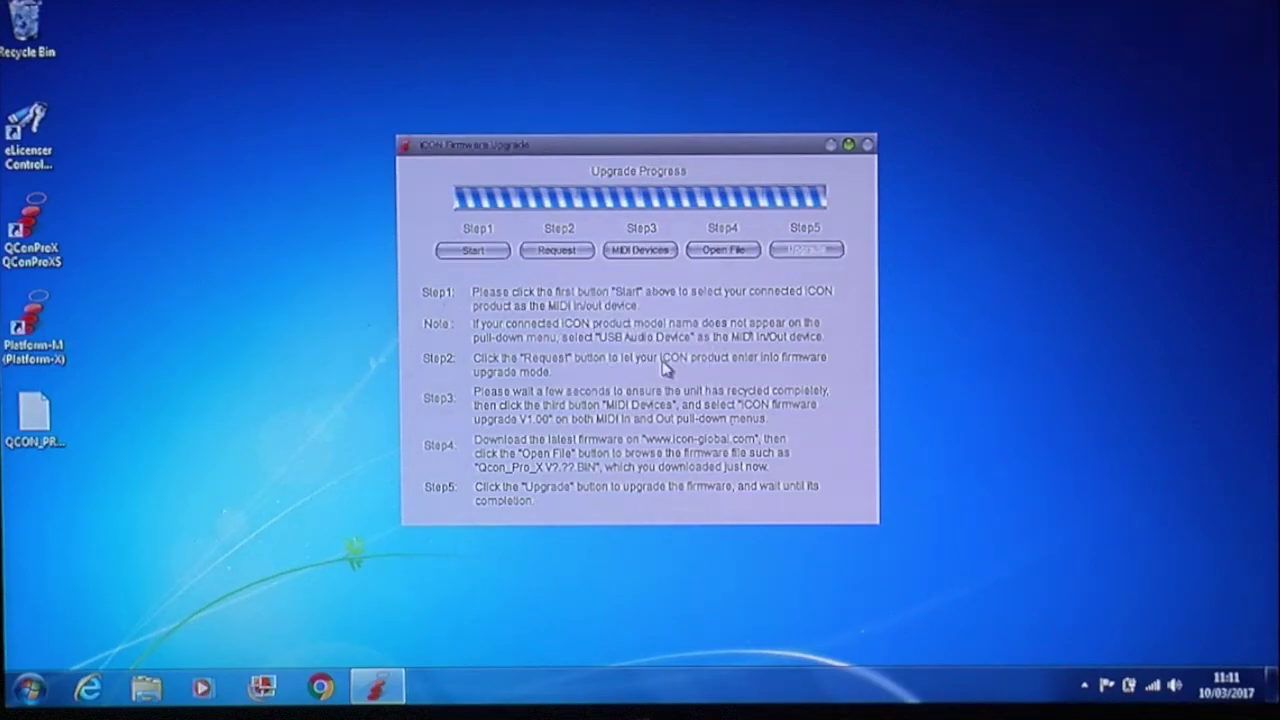